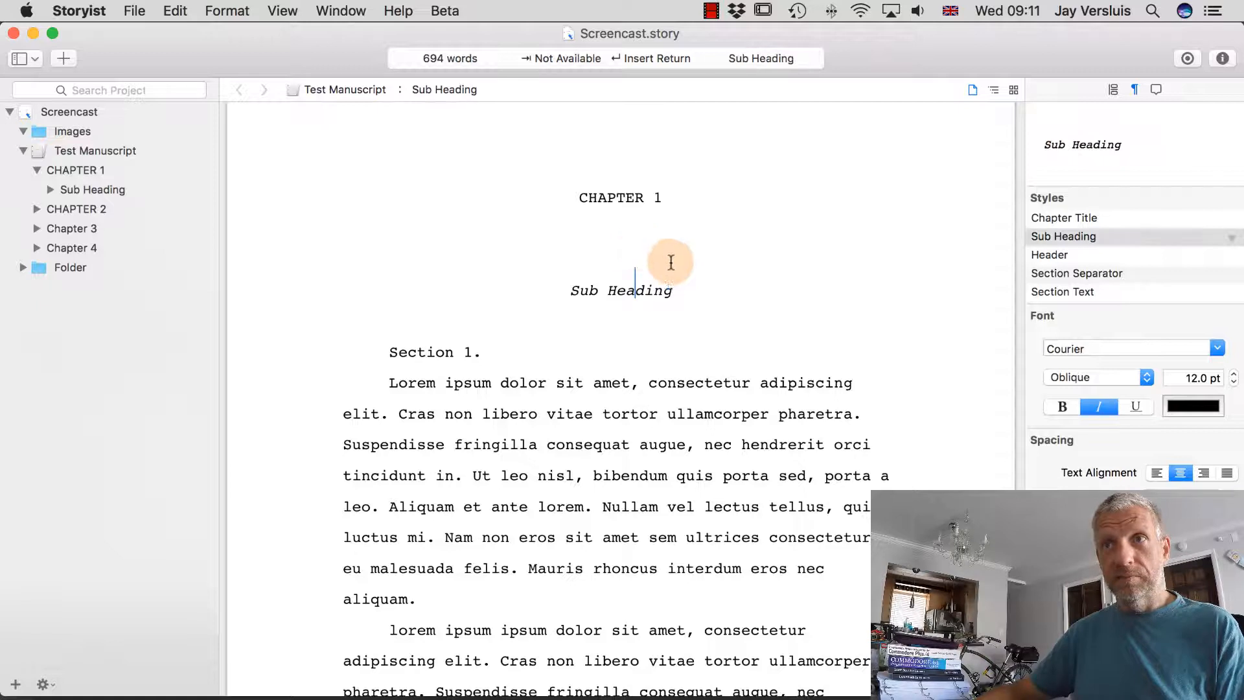
Insert a Section Text paragraph of Lorem ipsum filler between the CHAPTER 1 title and its Sub Heading
{"action": "left_click", "coordinate": [561, 286]}
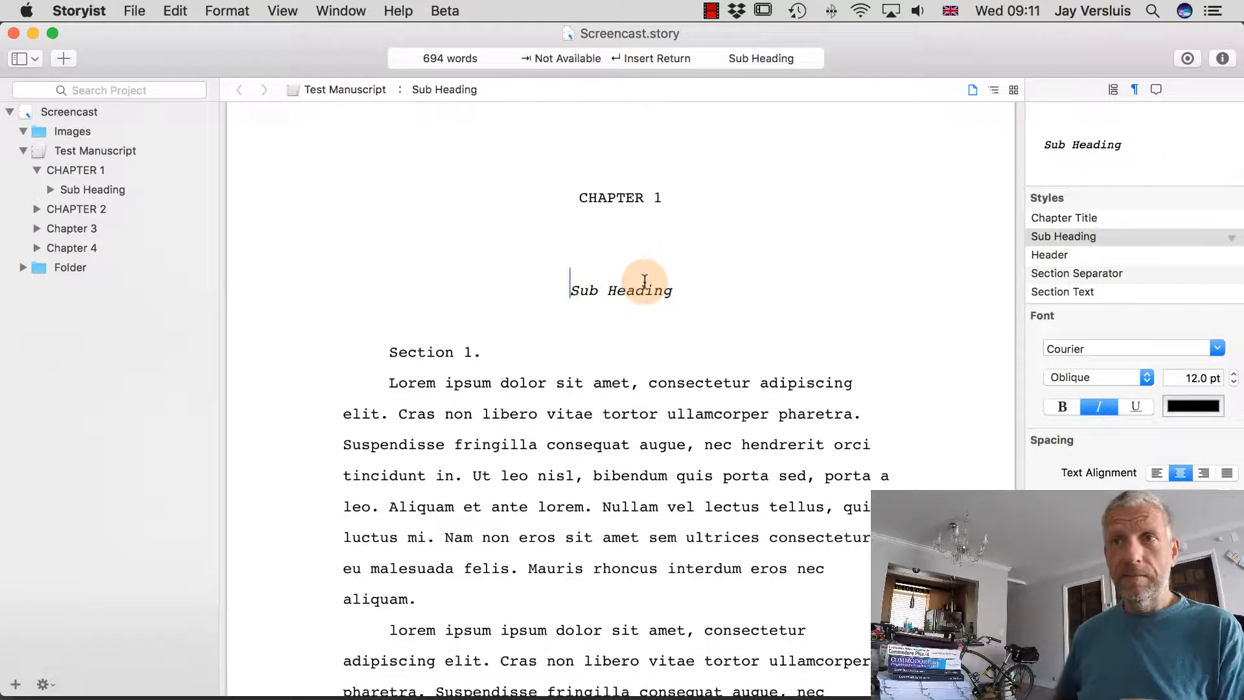
{"action": "key", "text": "Return"}
{"action": "key", "text": "Up"}
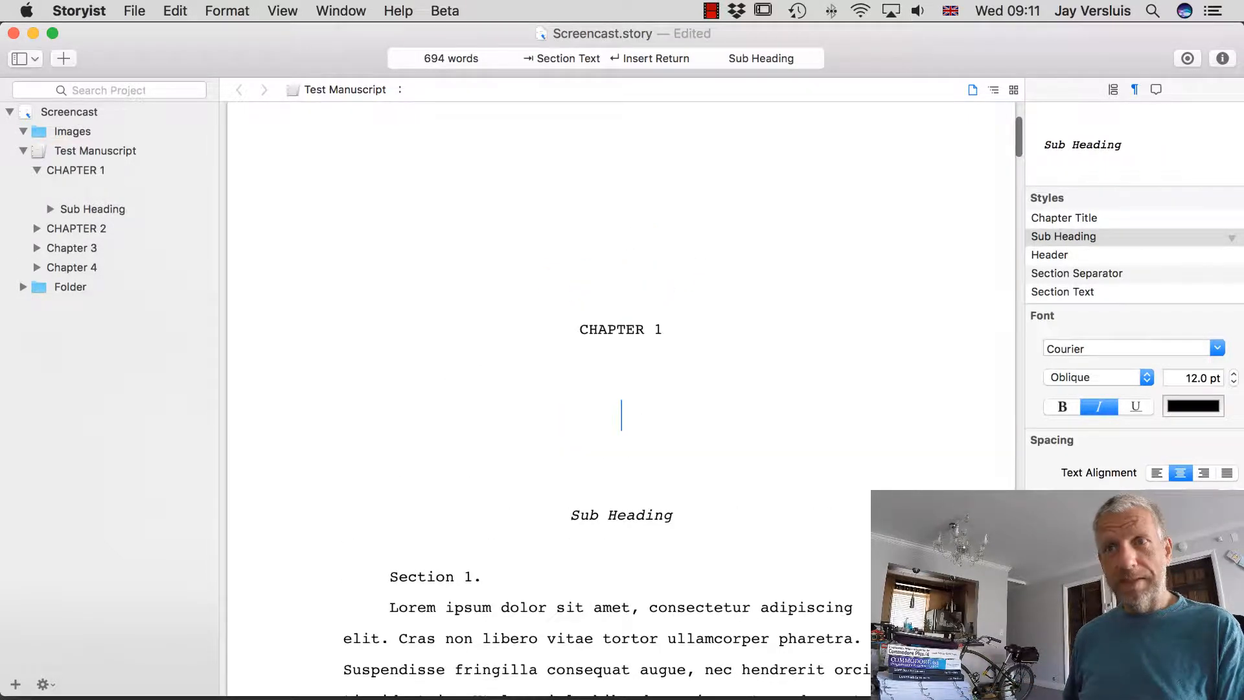
{"action": "key", "text": "Tab"}
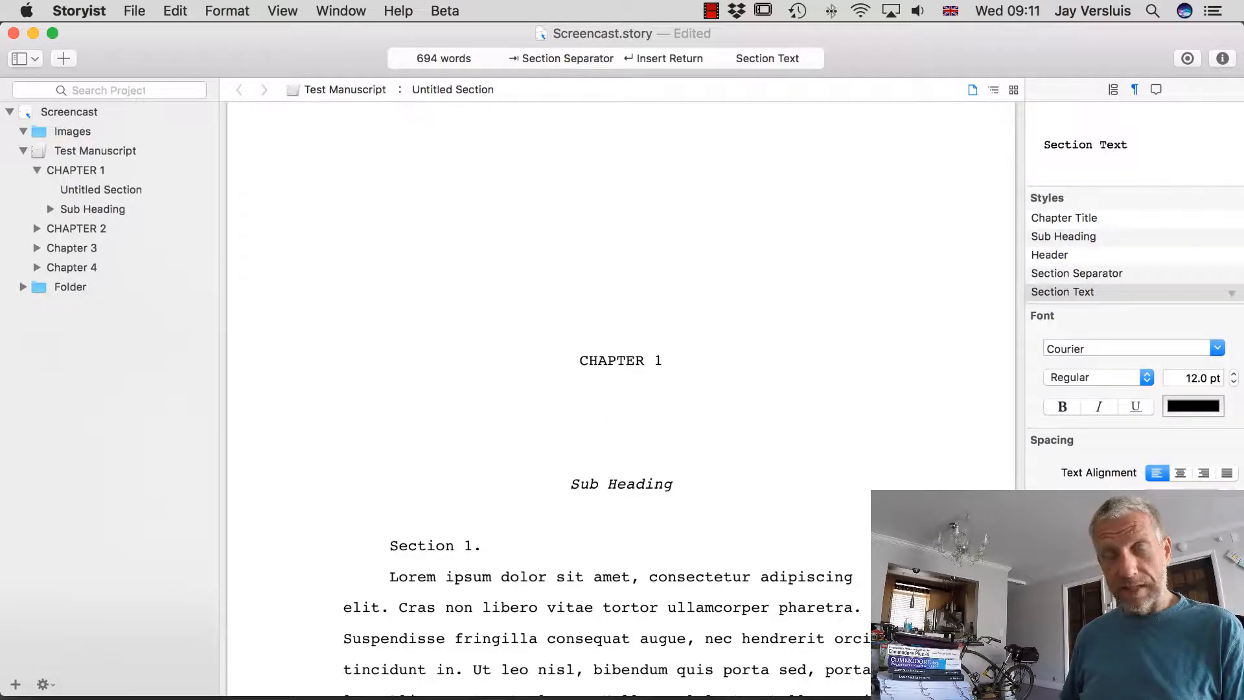
{"action": "type", "text": "lor"}
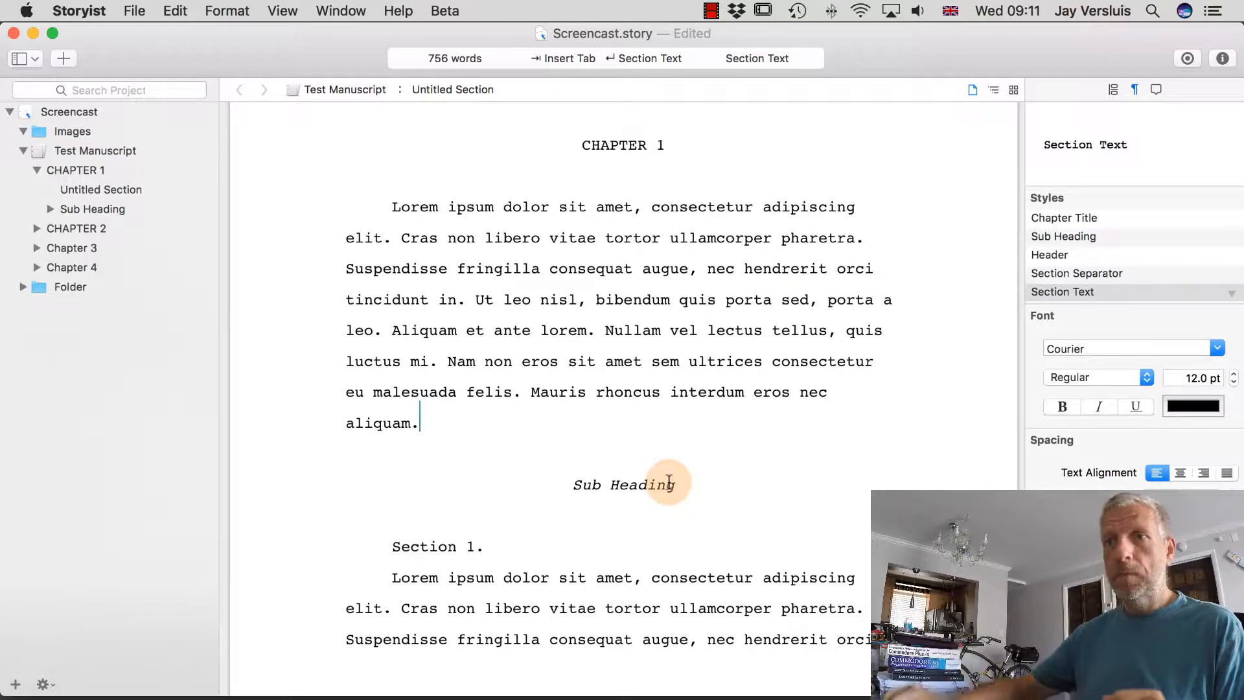
Add an empty line after "Section 1." beneath the Sub Heading
{"action": "scroll", "coordinate": [632, 436], "scroll_direction": "down", "scroll_amount": 5}
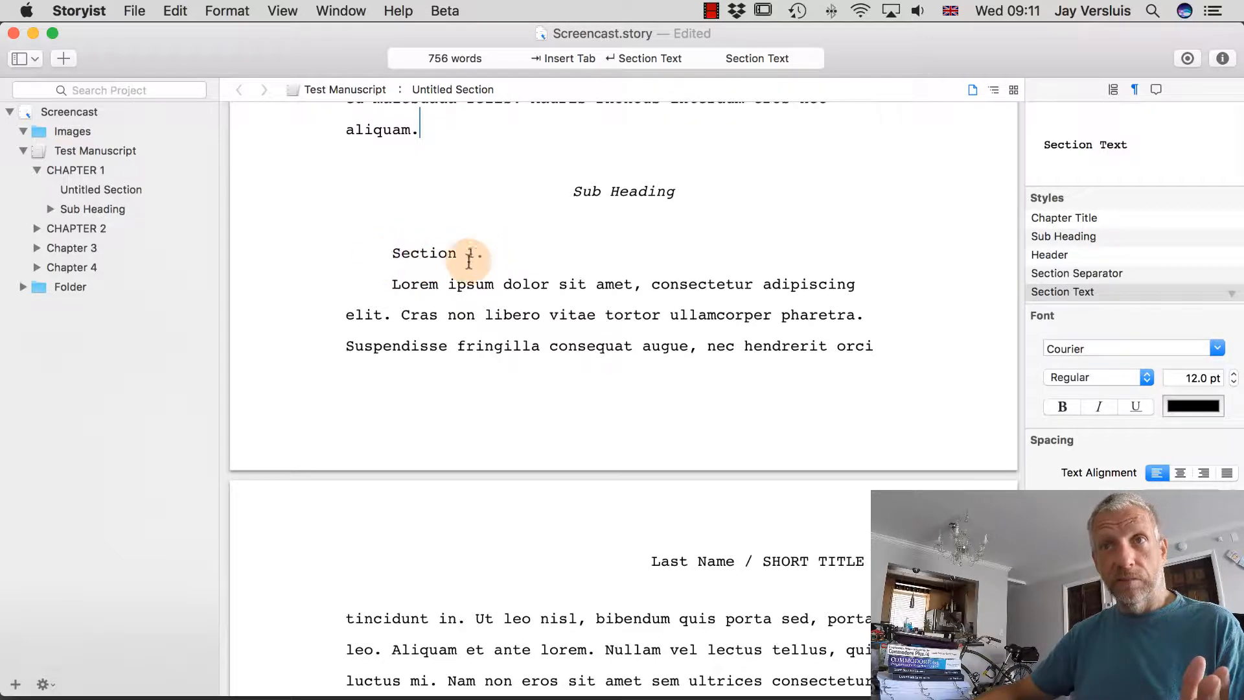
{"action": "left_click", "coordinate": [486, 252]}
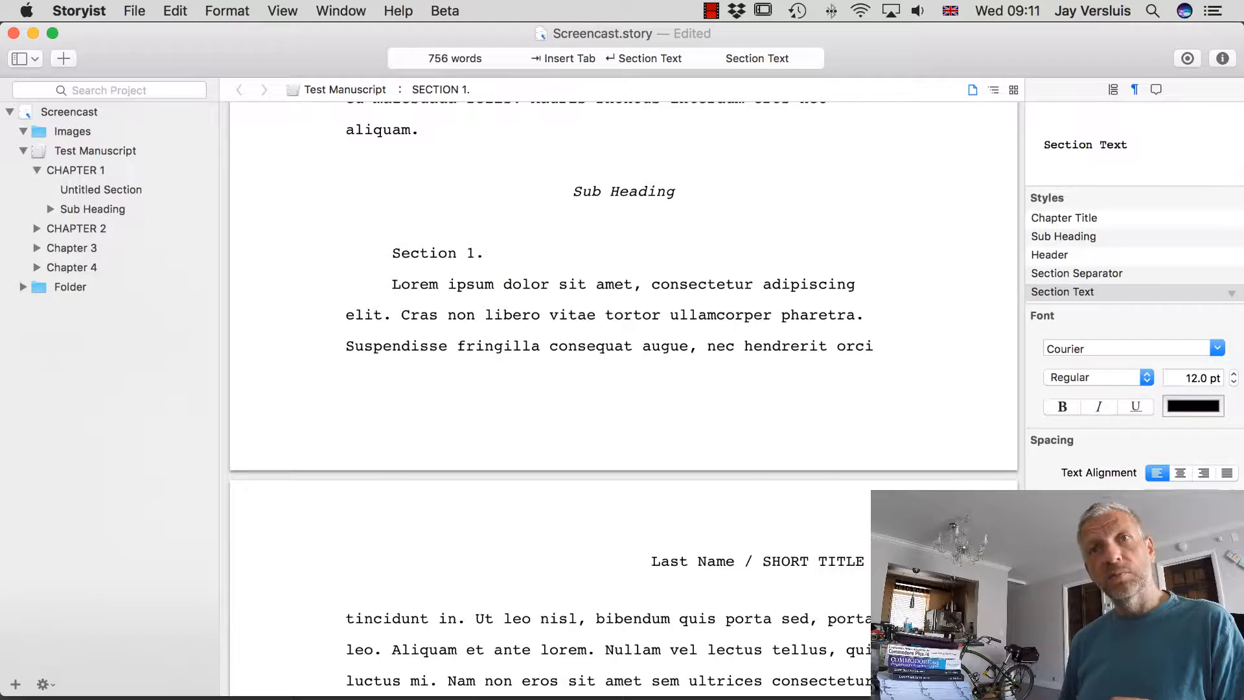
{"action": "key", "text": "Return"}
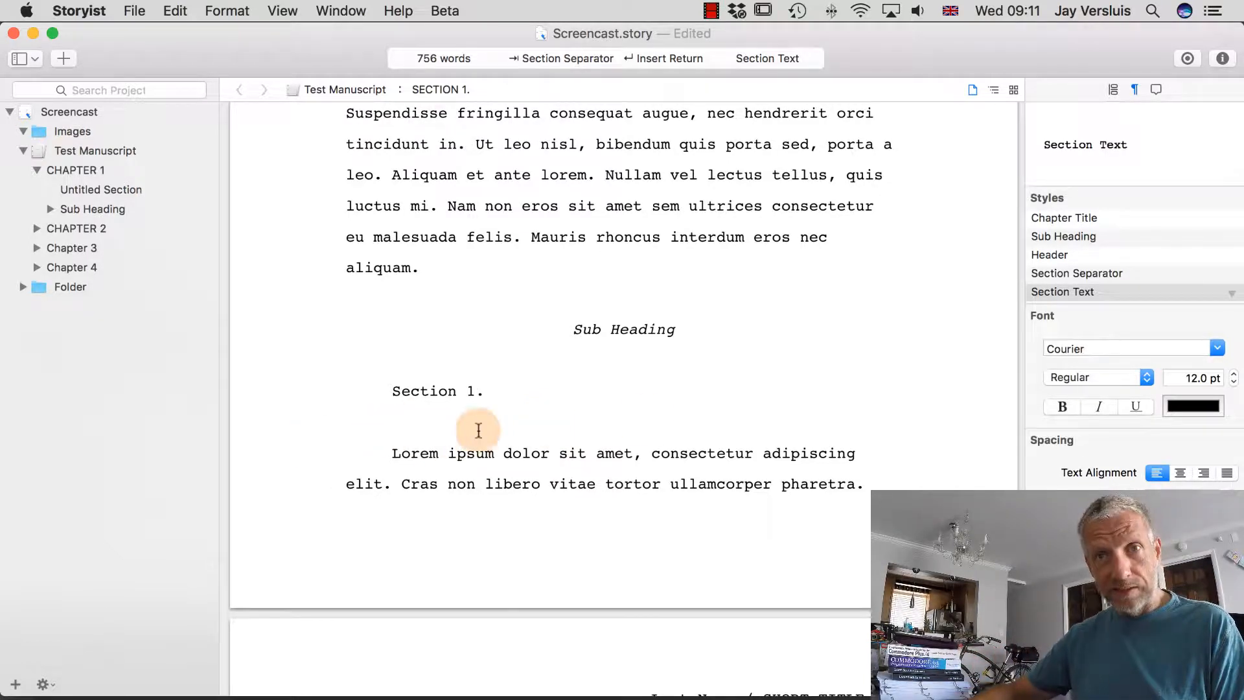
Examine the spacing around "Section 1." and how the following paragraph runs across the page break
{"action": "scroll", "coordinate": [674, 416], "scroll_direction": "down", "scroll_amount": 10}
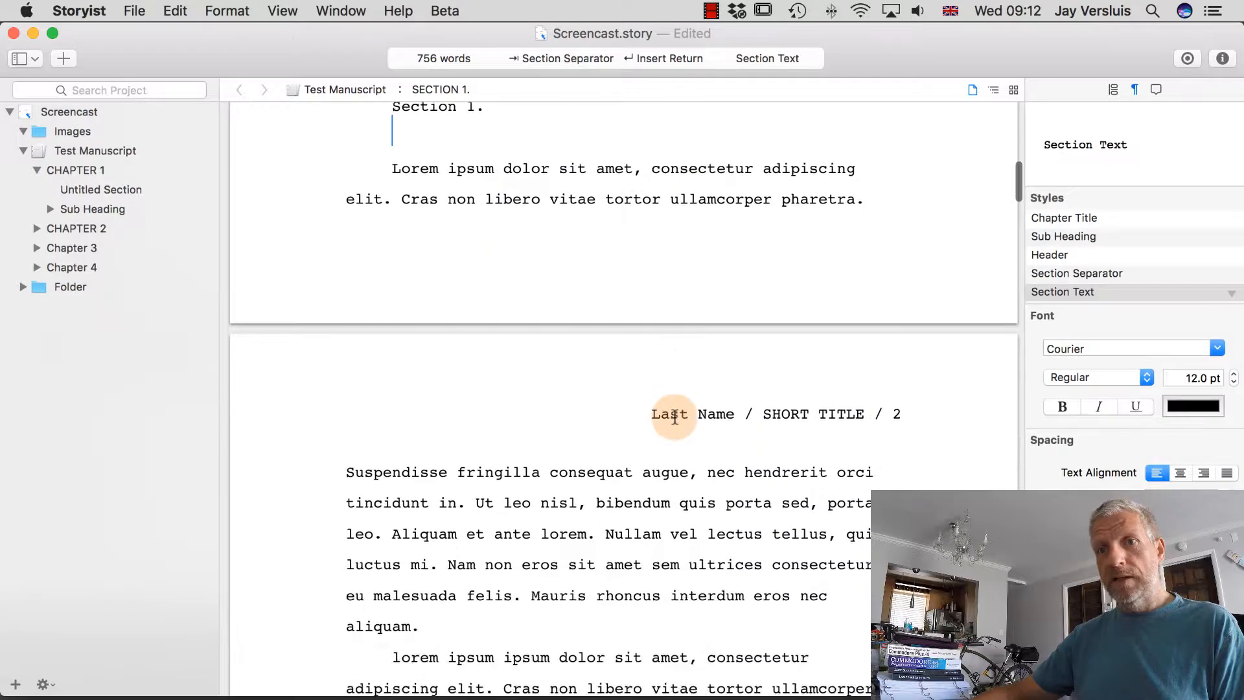
{"action": "scroll", "coordinate": [674, 417], "scroll_direction": "up", "scroll_amount": 5}
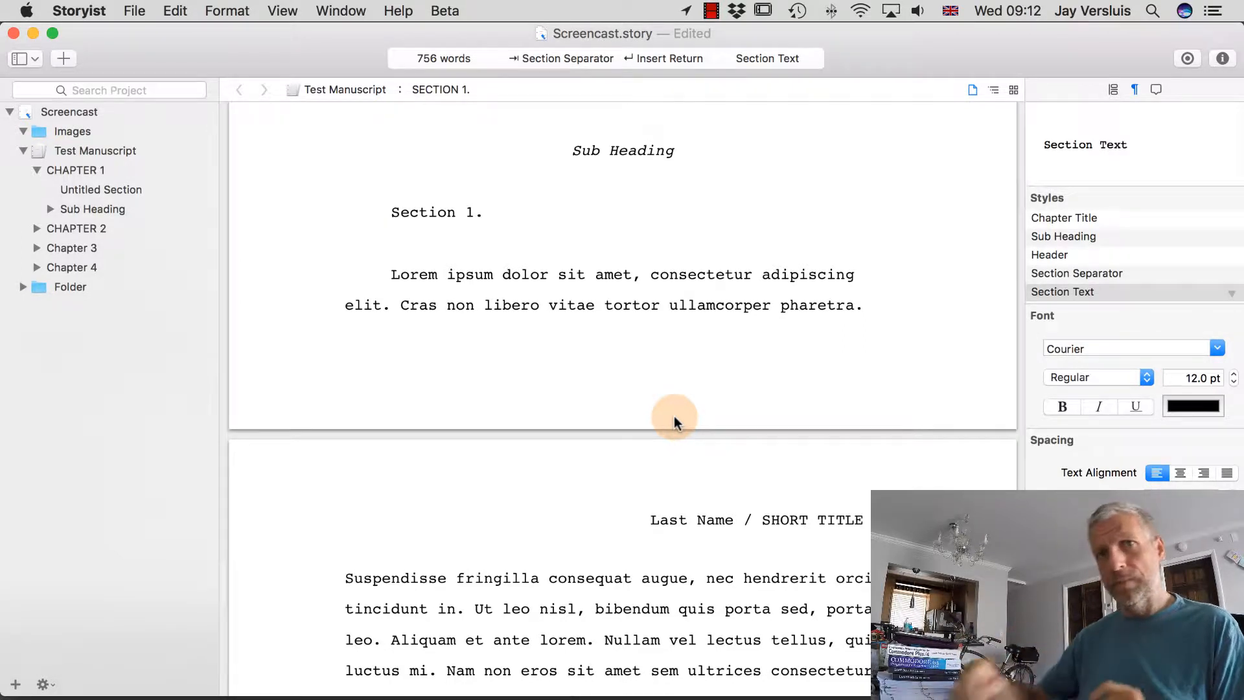
{"action": "scroll", "coordinate": [674, 416], "scroll_direction": "down", "scroll_amount": 2}
{"action": "scroll", "coordinate": [674, 421], "scroll_direction": "down", "scroll_amount": 2}
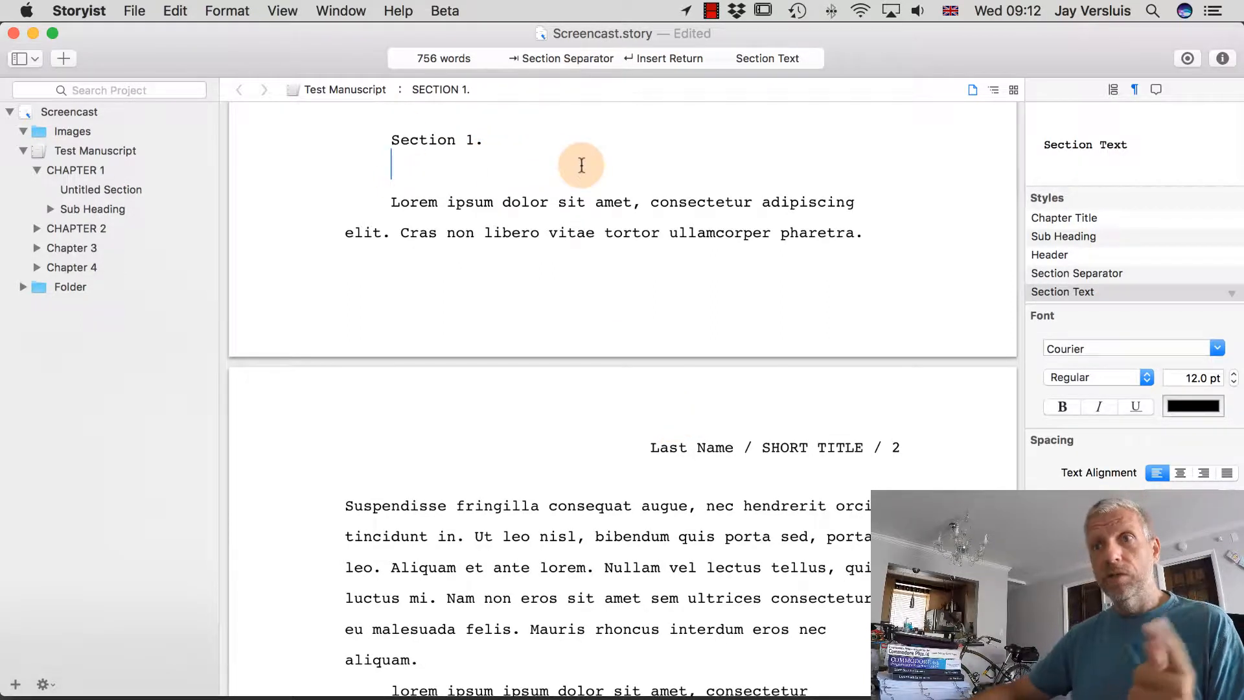
{"action": "scroll", "coordinate": [587, 249], "scroll_direction": "down", "scroll_amount": 3}
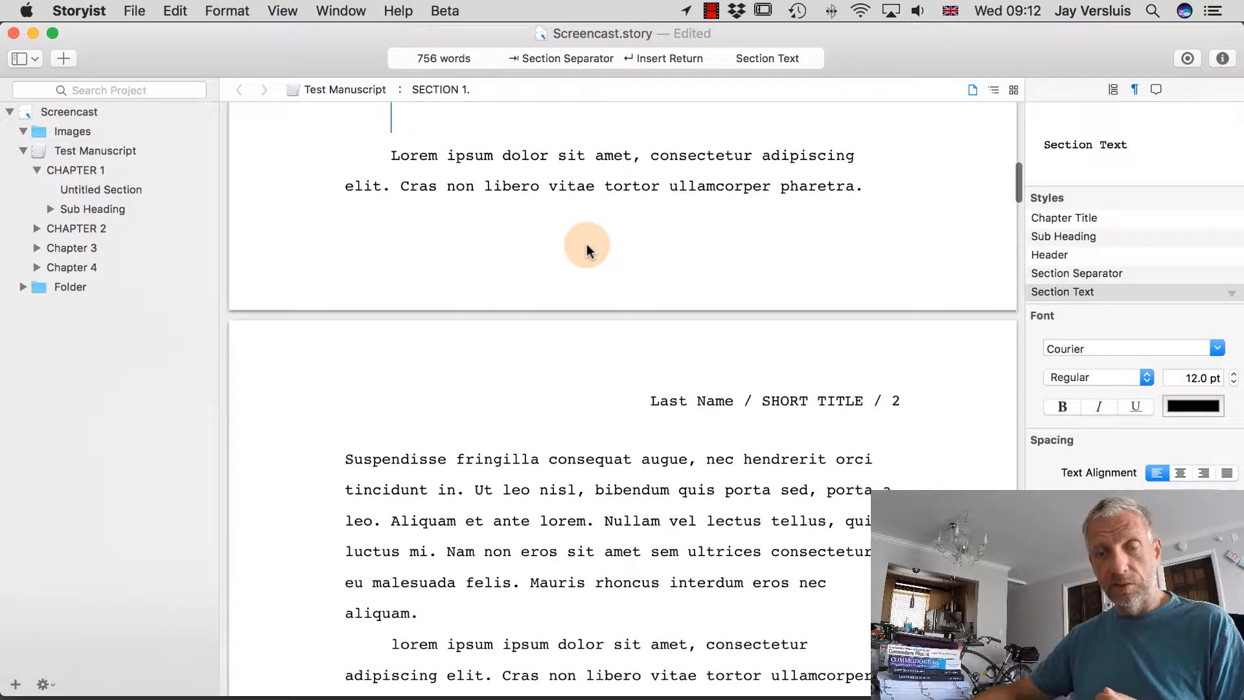
{"action": "scroll", "coordinate": [587, 249], "scroll_direction": "up", "scroll_amount": 4}
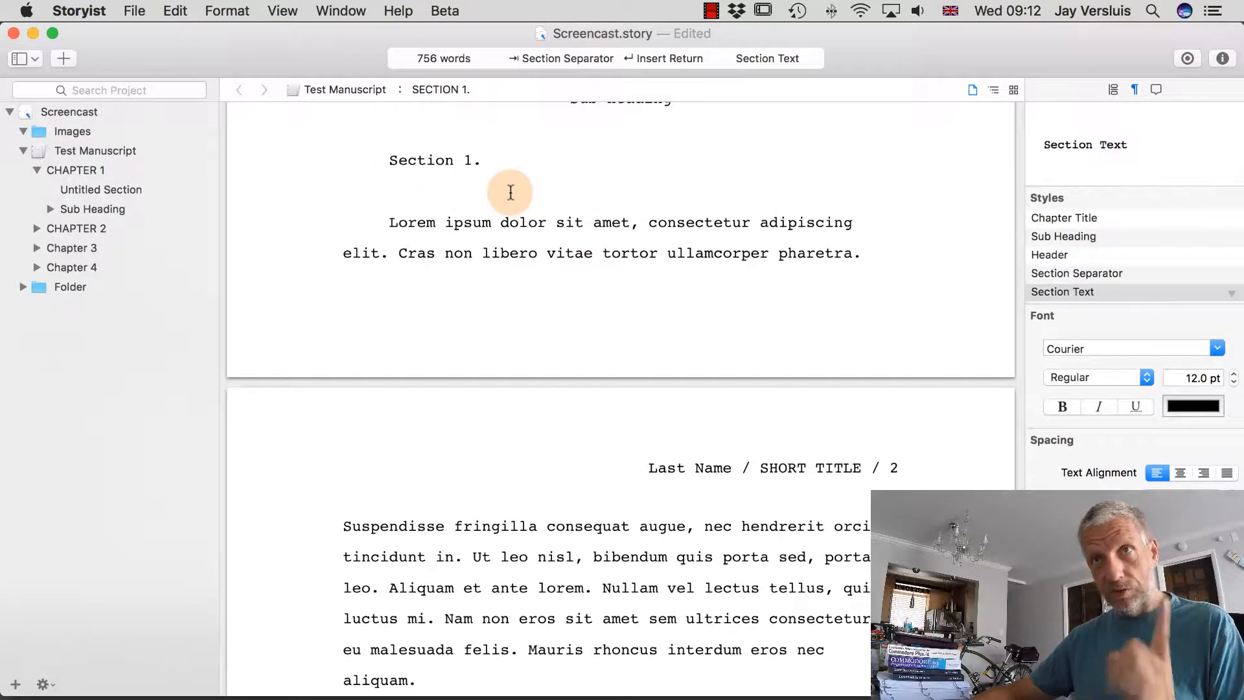
{"action": "scroll", "coordinate": [520, 253], "scroll_direction": "down", "scroll_amount": 10}
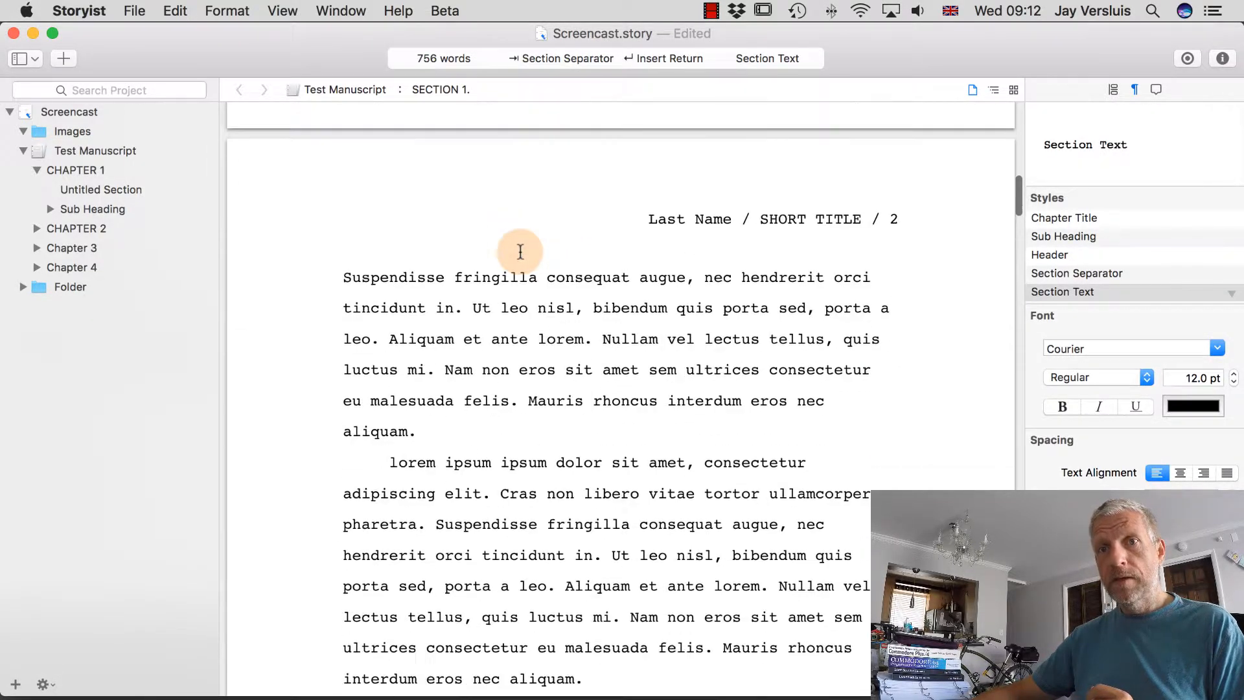
{"action": "scroll", "coordinate": [550, 299], "scroll_direction": "up", "scroll_amount": 10}
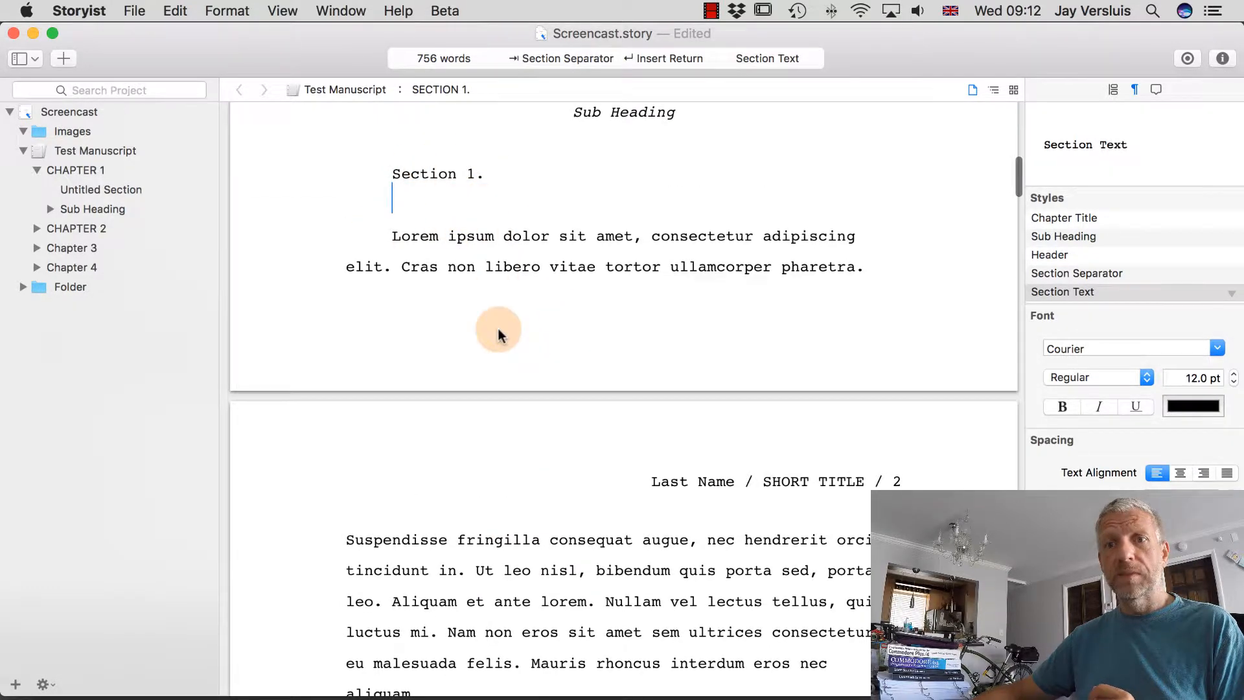
Add an empty line after the first Lorem ipsum paragraph of Section 1, which ends on page 2
{"action": "scroll", "coordinate": [499, 328], "scroll_direction": "down", "scroll_amount": 9}
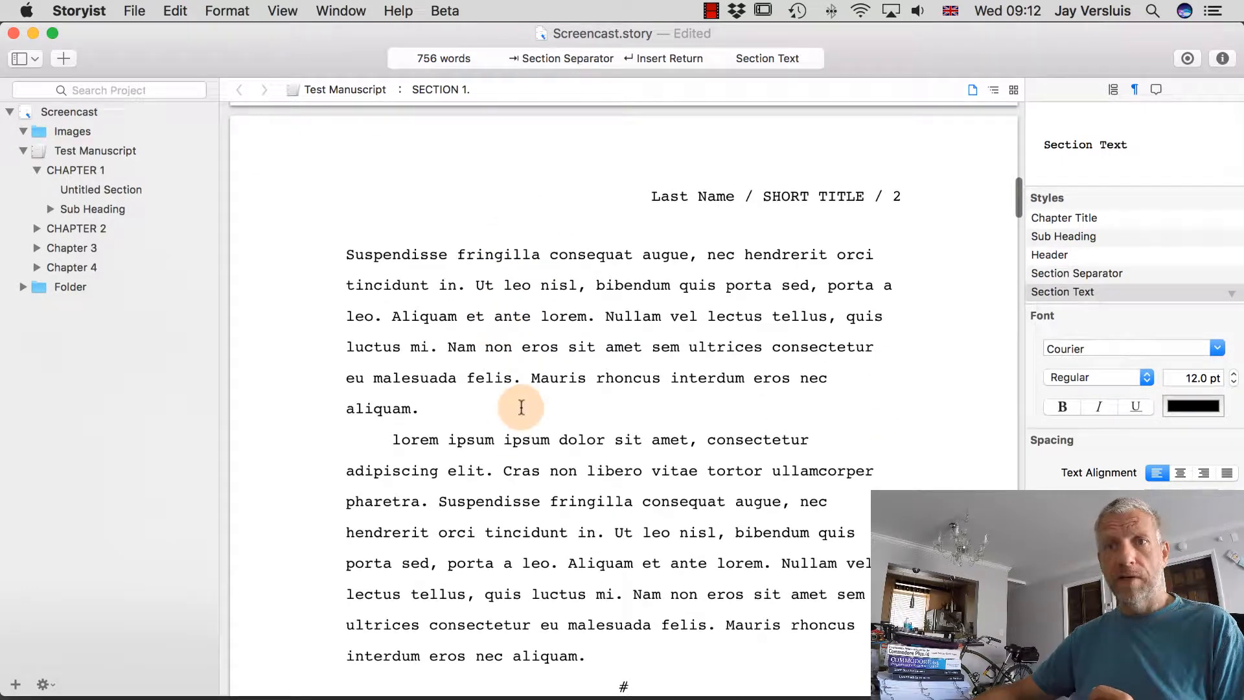
{"action": "left_click", "coordinate": [453, 403]}
{"action": "key", "text": "Return"}
Correct the second paragraph's opening on page 2 by capitalising "Lorem" and deleting the duplicated "ipsum"
{"action": "scroll", "coordinate": [618, 402], "scroll_direction": "down", "scroll_amount": 5}
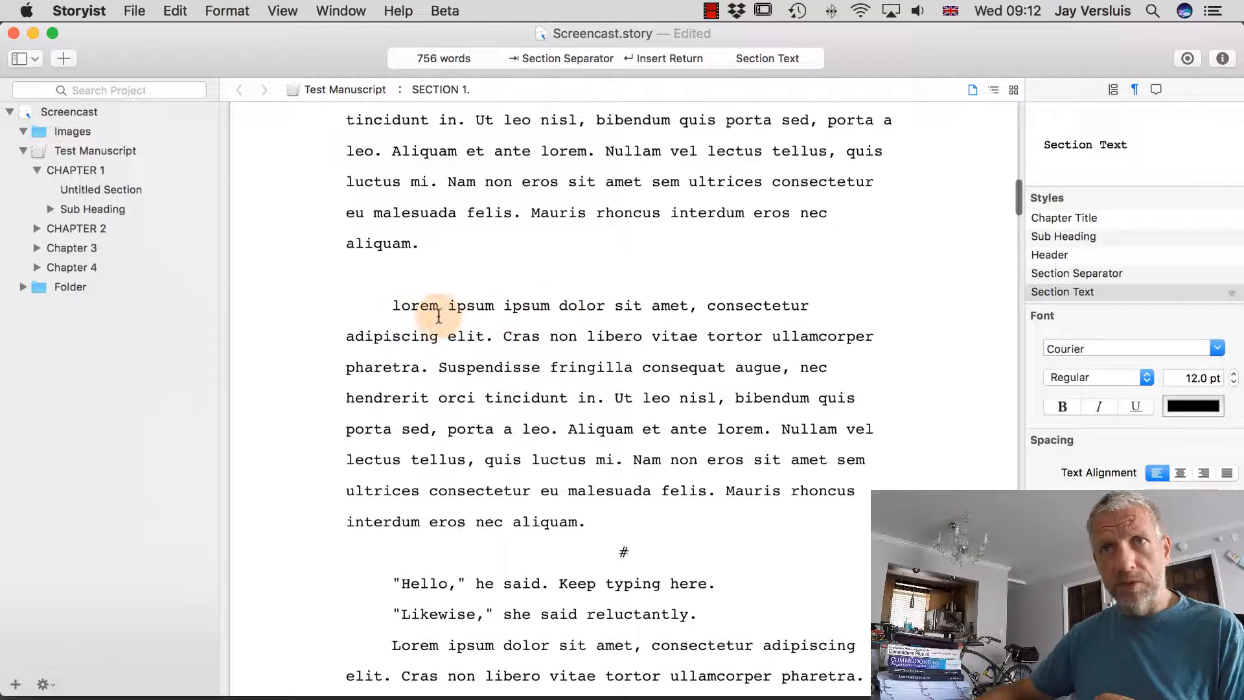
{"action": "left_click", "coordinate": [393, 306]}
{"action": "key", "text": "shift+Right"}
{"action": "type", "text": "L"}
{"action": "key", "text": "Right"}
{"action": "key", "text": "Right"}
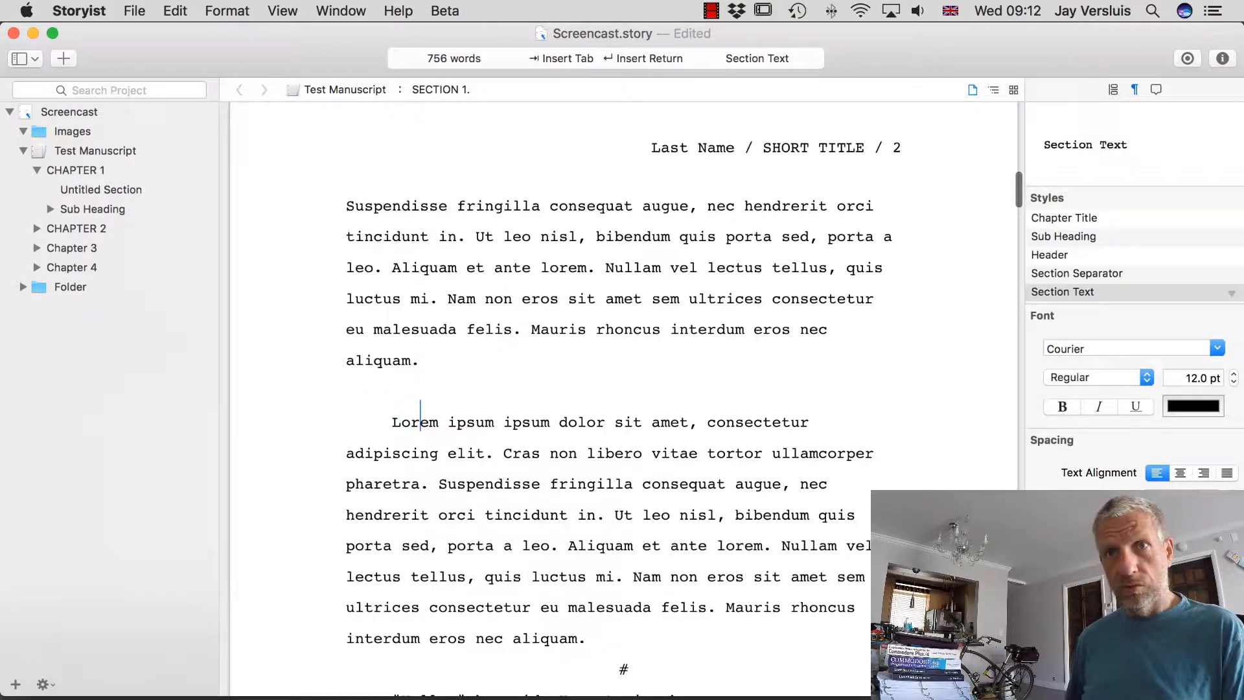
{"action": "key", "text": "BackSpace"}
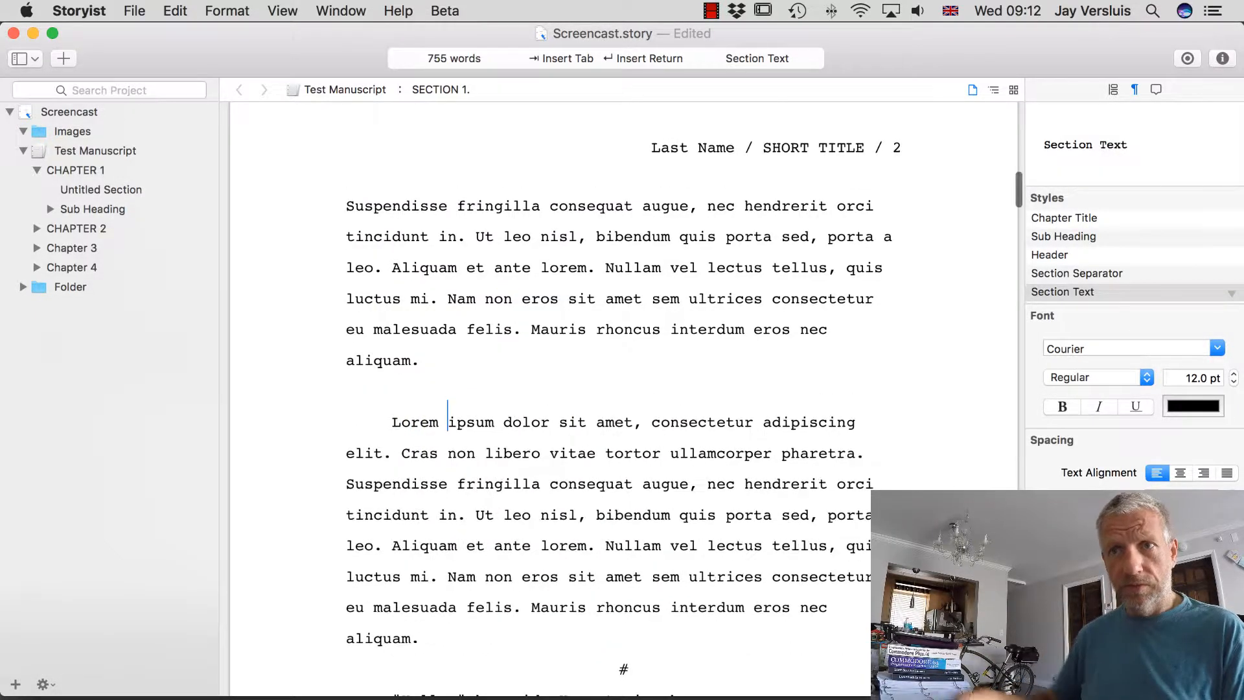
Place the cursor on the # line above the "Hello" dialogue to check its paragraph style
{"action": "scroll", "coordinate": [542, 324], "scroll_direction": "down", "scroll_amount": 5}
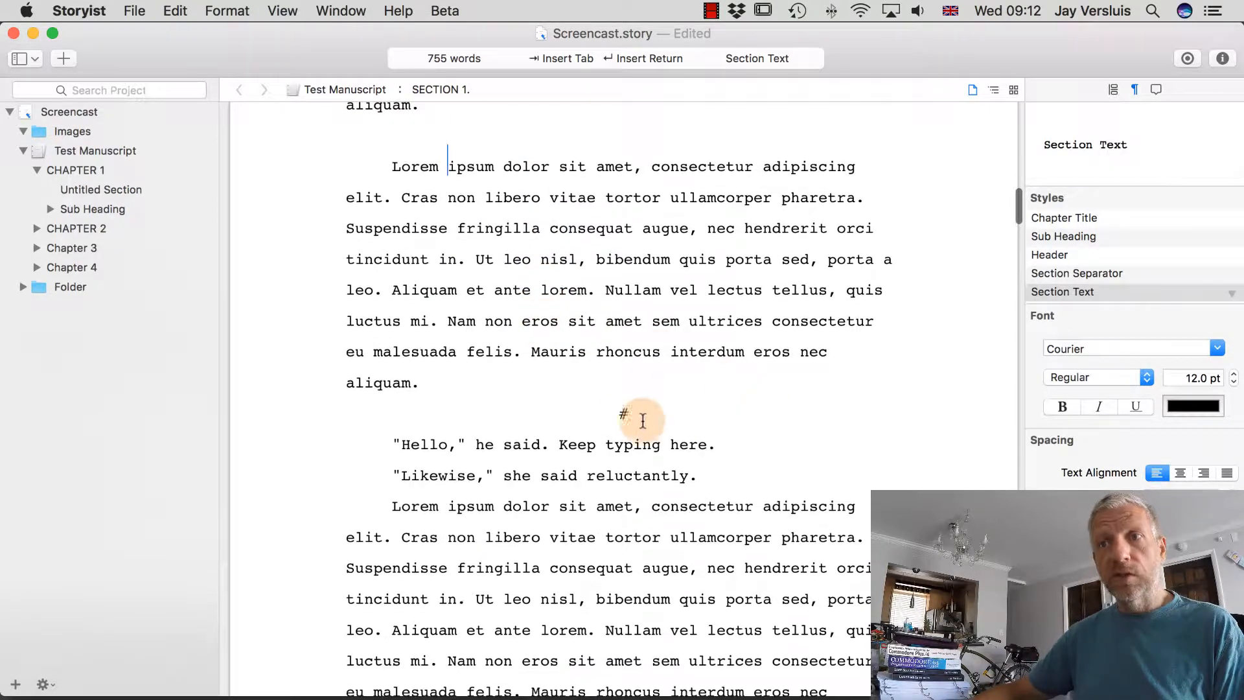
{"action": "left_click", "coordinate": [625, 412]}
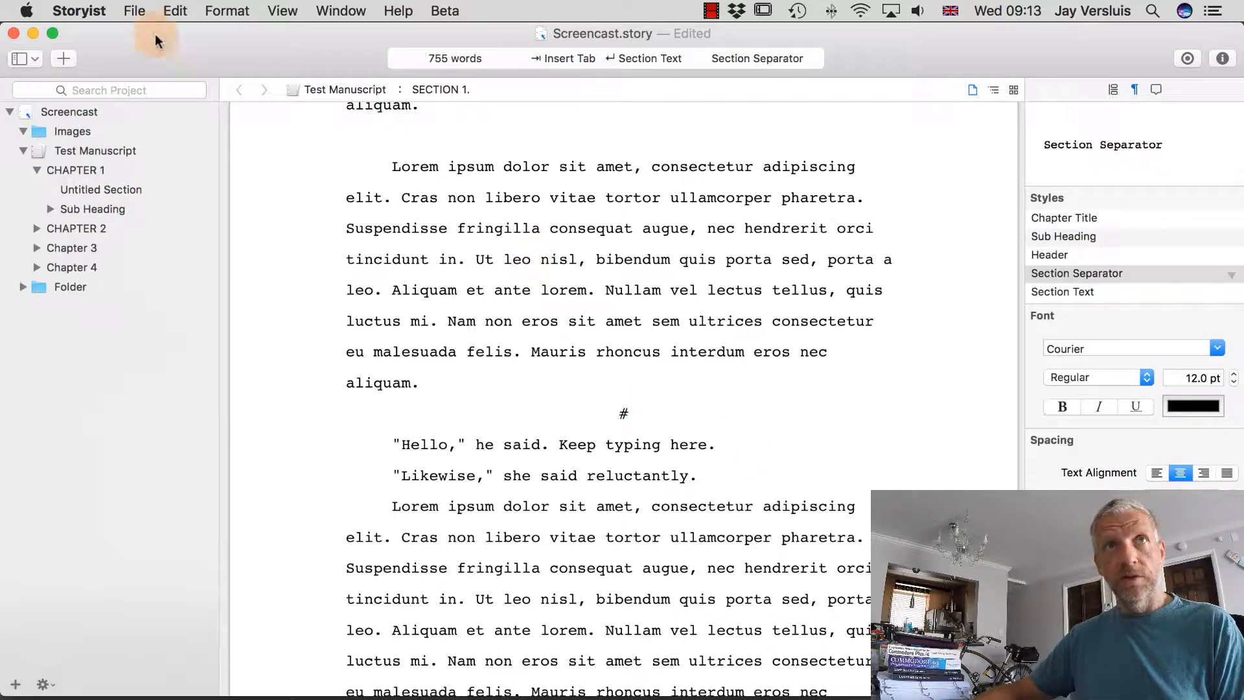
Open the project export and review the type and format choices, keeping eBook and ePub Document (.epub)
{"action": "left_click", "coordinate": [132, 12]}
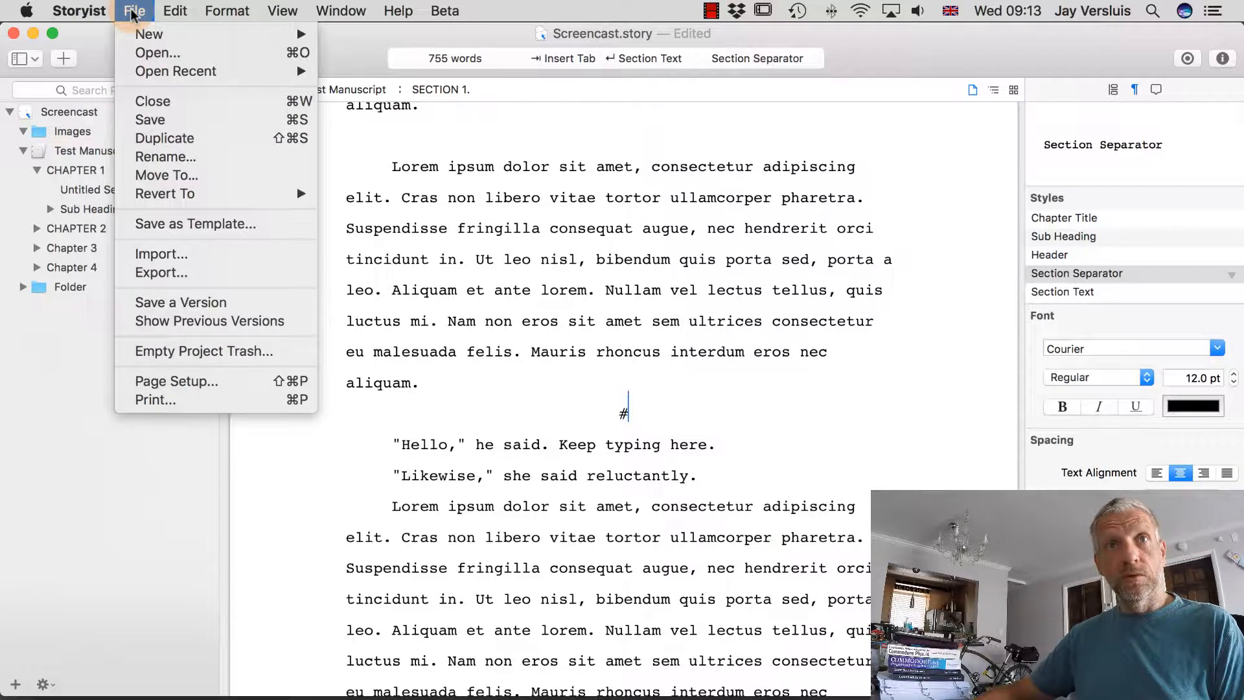
{"action": "left_click", "coordinate": [258, 271]}
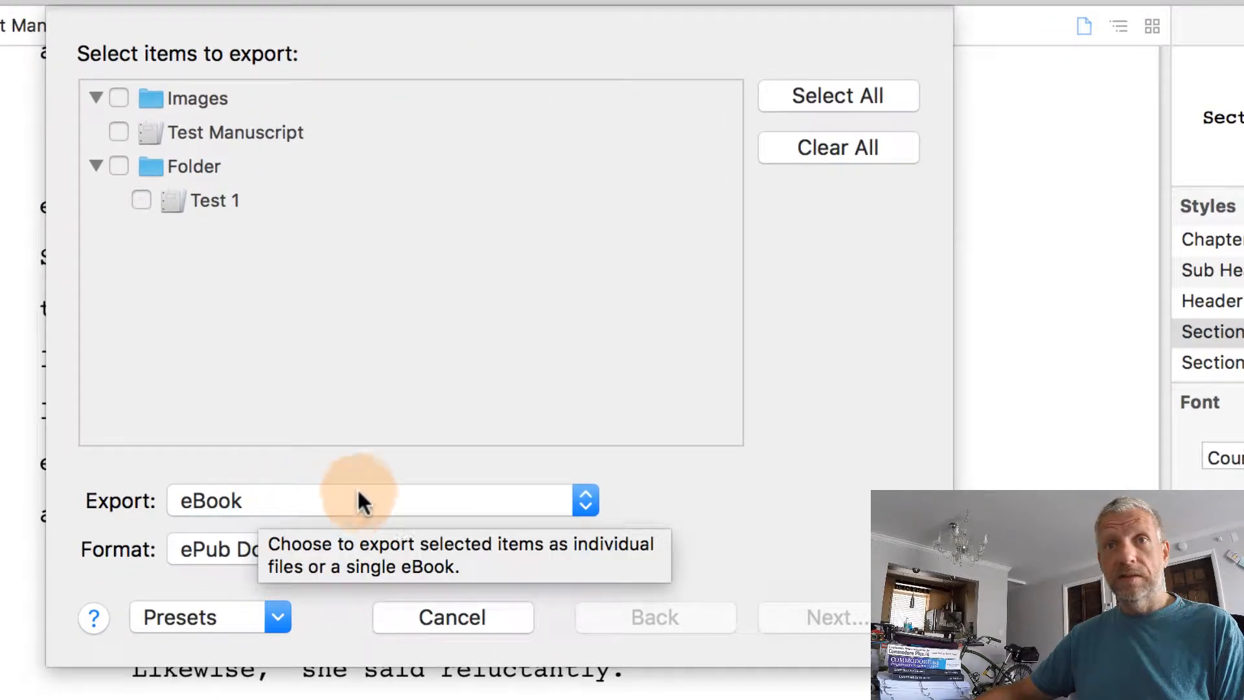
{"action": "left_click", "coordinate": [362, 496]}
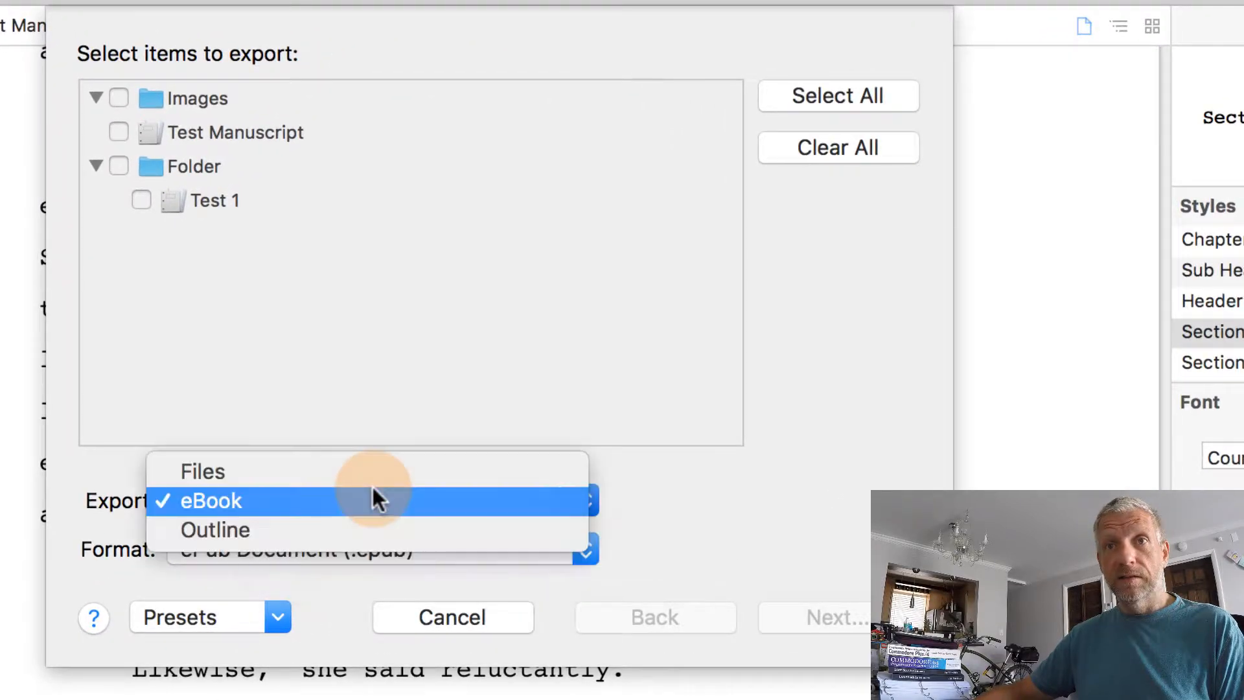
{"action": "left_click", "coordinate": [489, 495]}
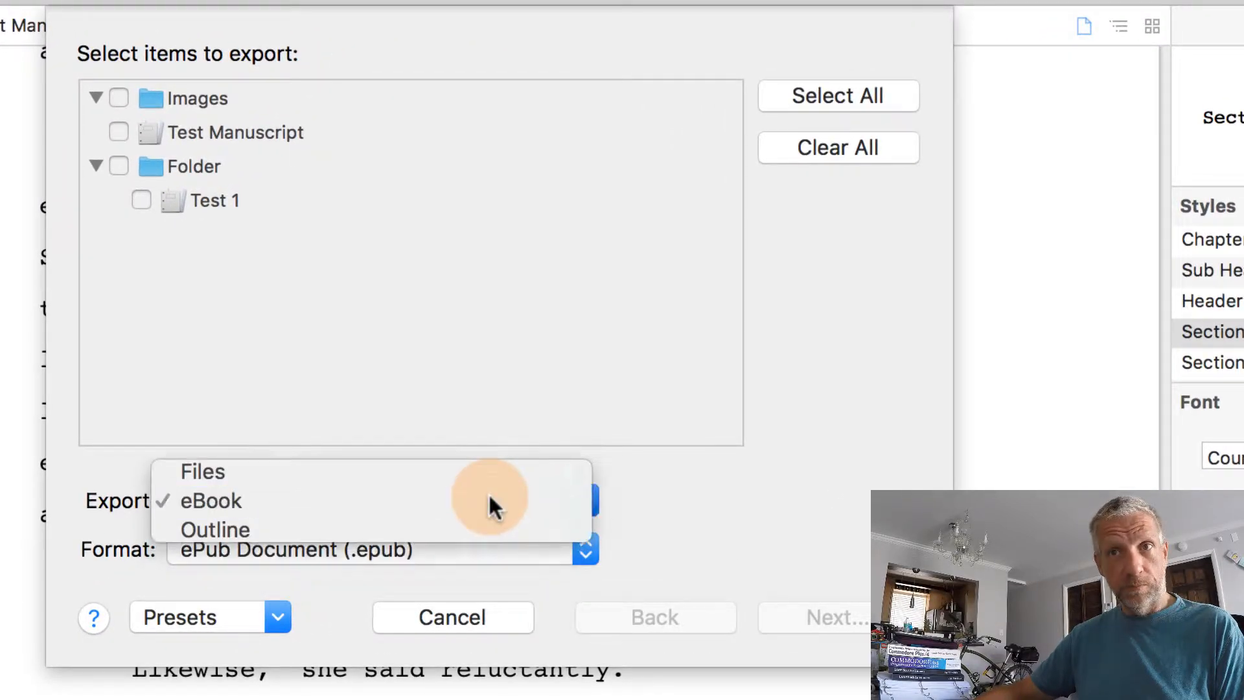
{"action": "left_click", "coordinate": [443, 546]}
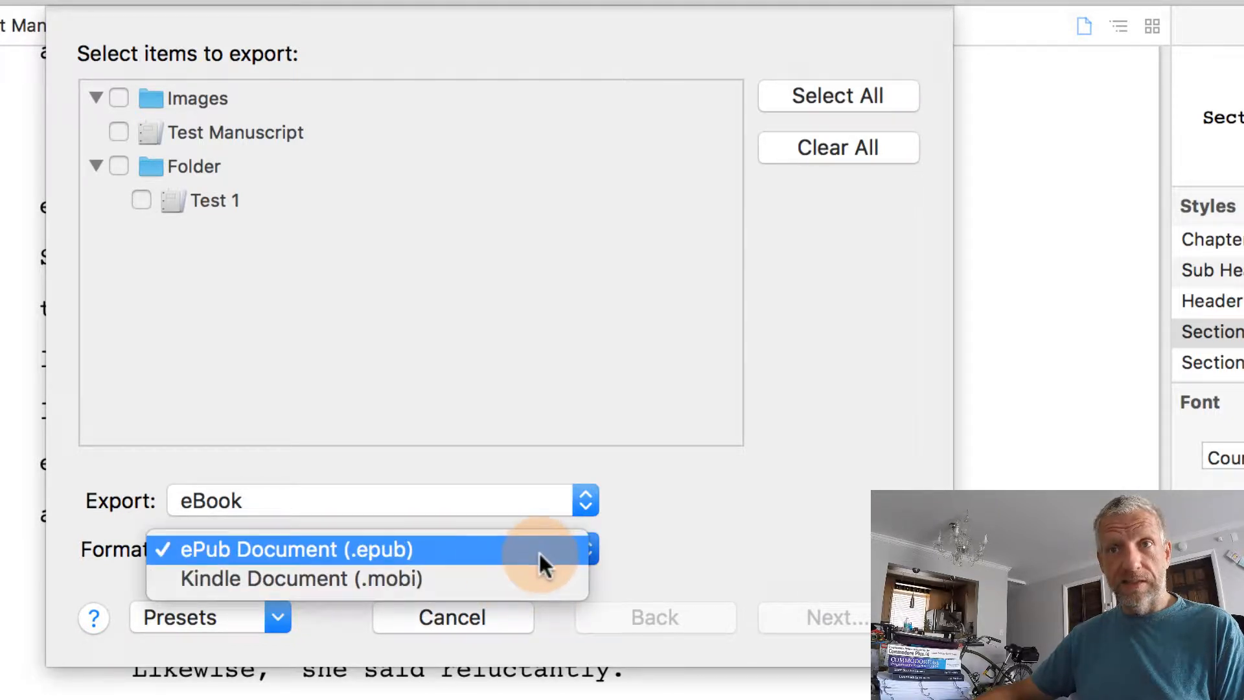
{"action": "left_click", "coordinate": [655, 548]}
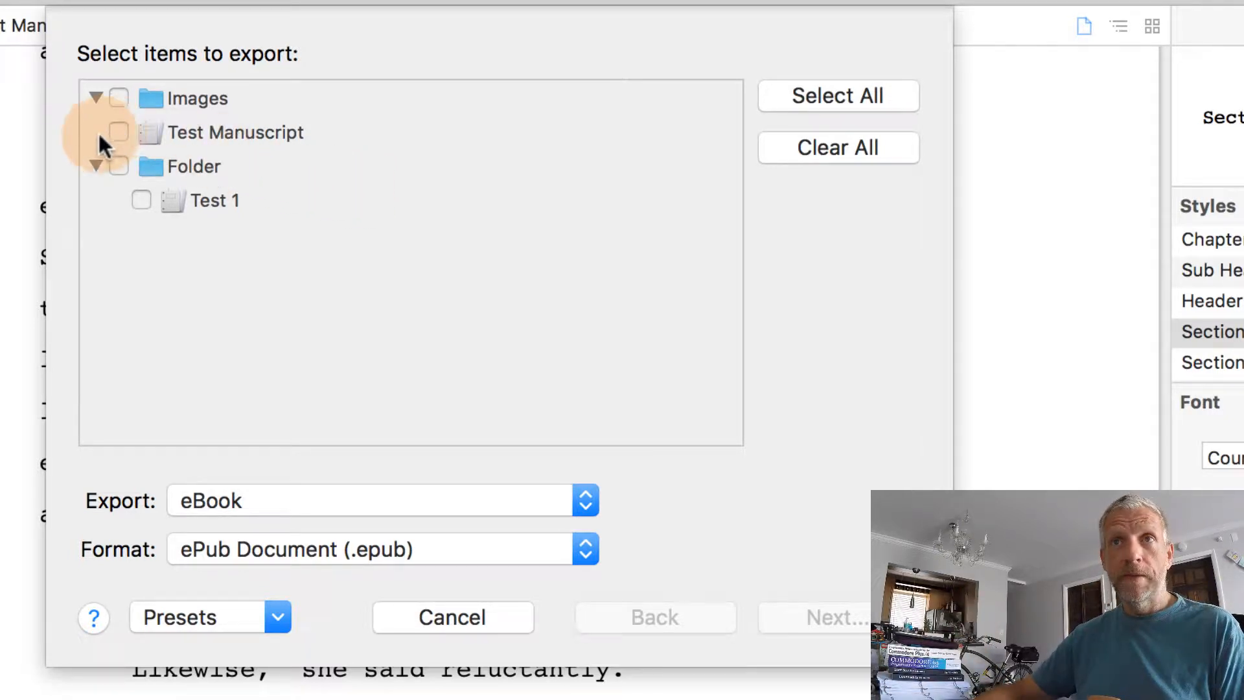
Export only Test Manuscript as Test Manuscript.epub to the Kindle Versions folder, keeping the Book Body role and default publication information
{"action": "left_click", "coordinate": [118, 132]}
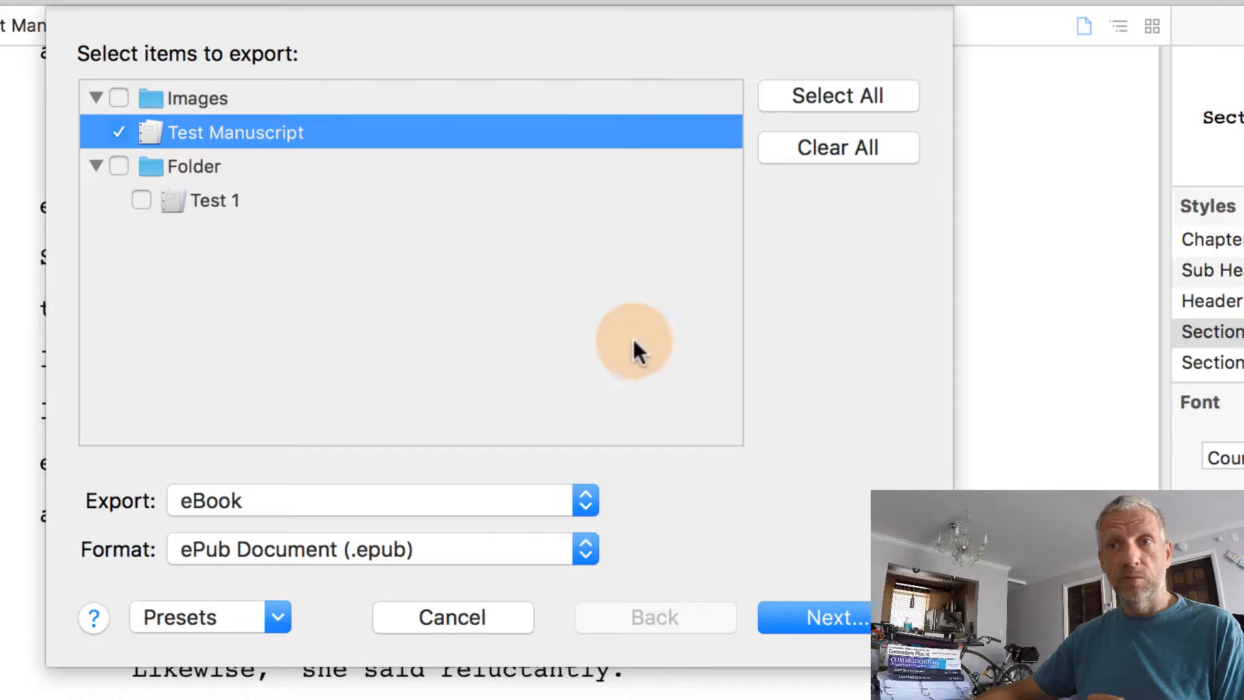
{"action": "left_click", "coordinate": [851, 621]}
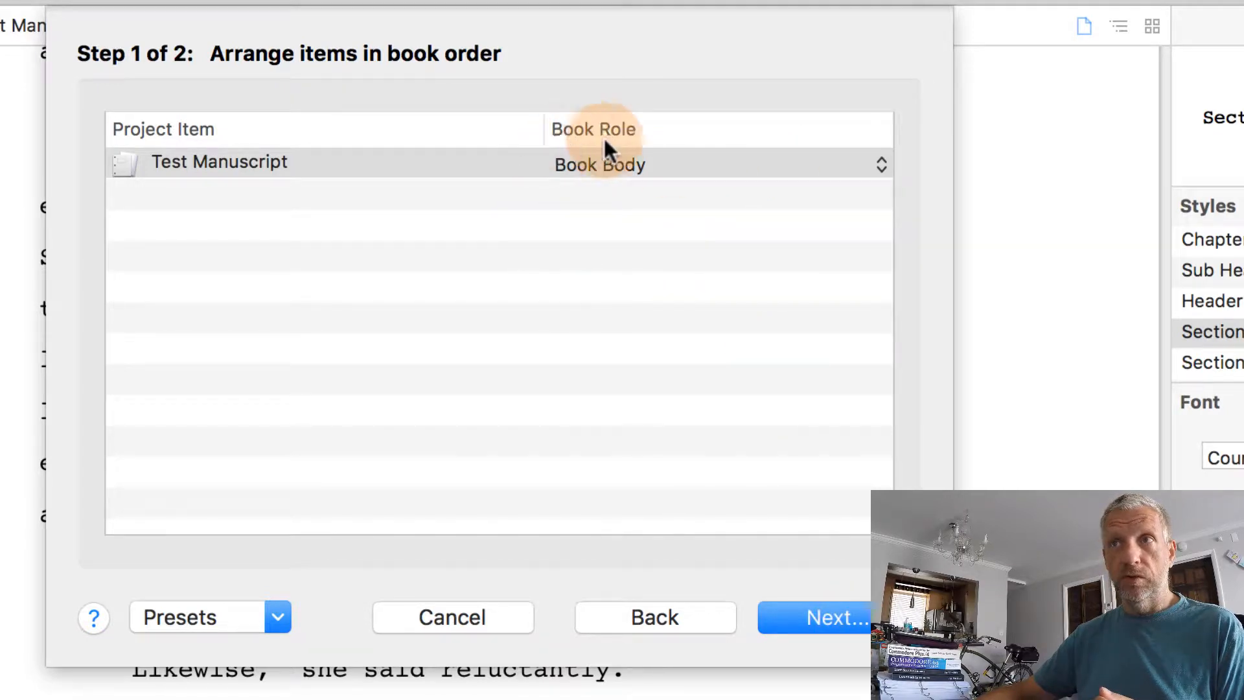
{"action": "left_click", "coordinate": [849, 625]}
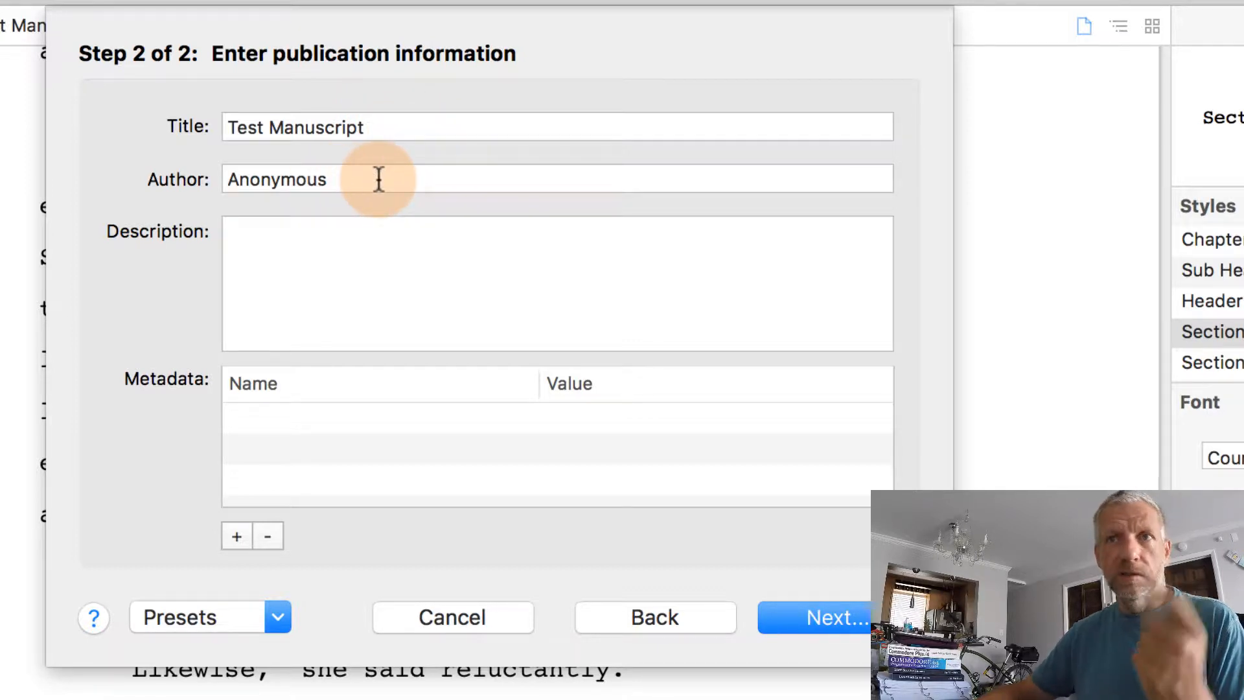
{"action": "left_click", "coordinate": [842, 623]}
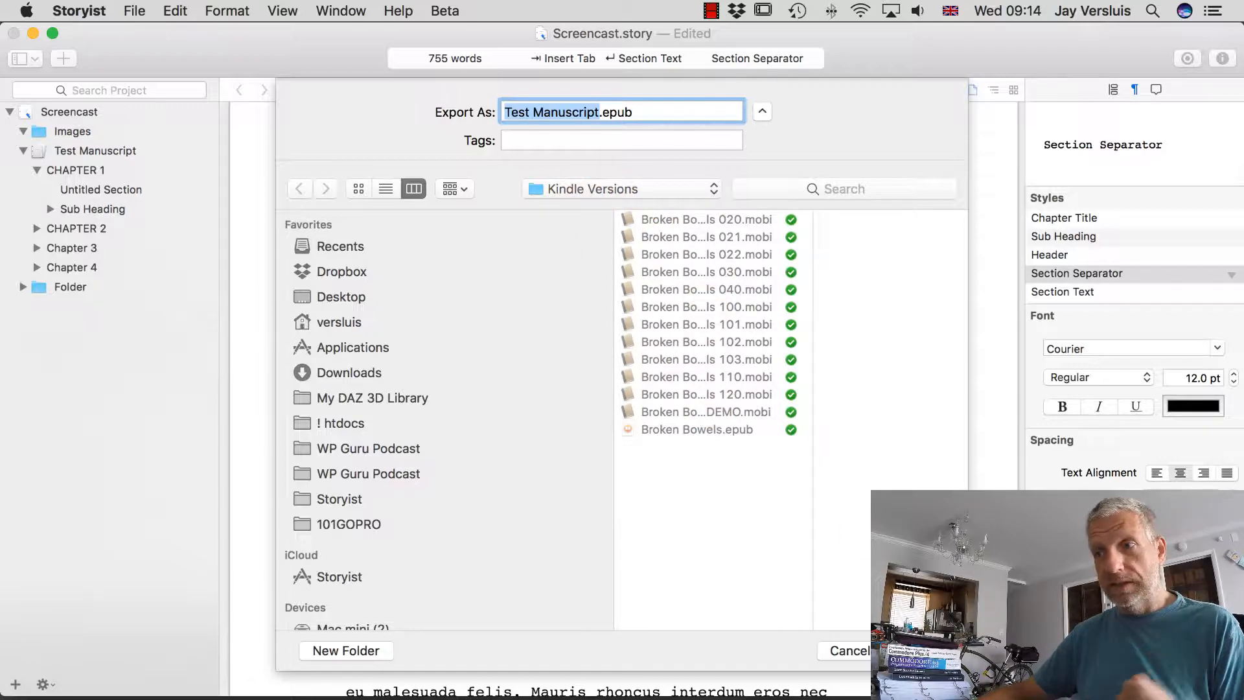
{"action": "left_click", "coordinate": [923, 650]}
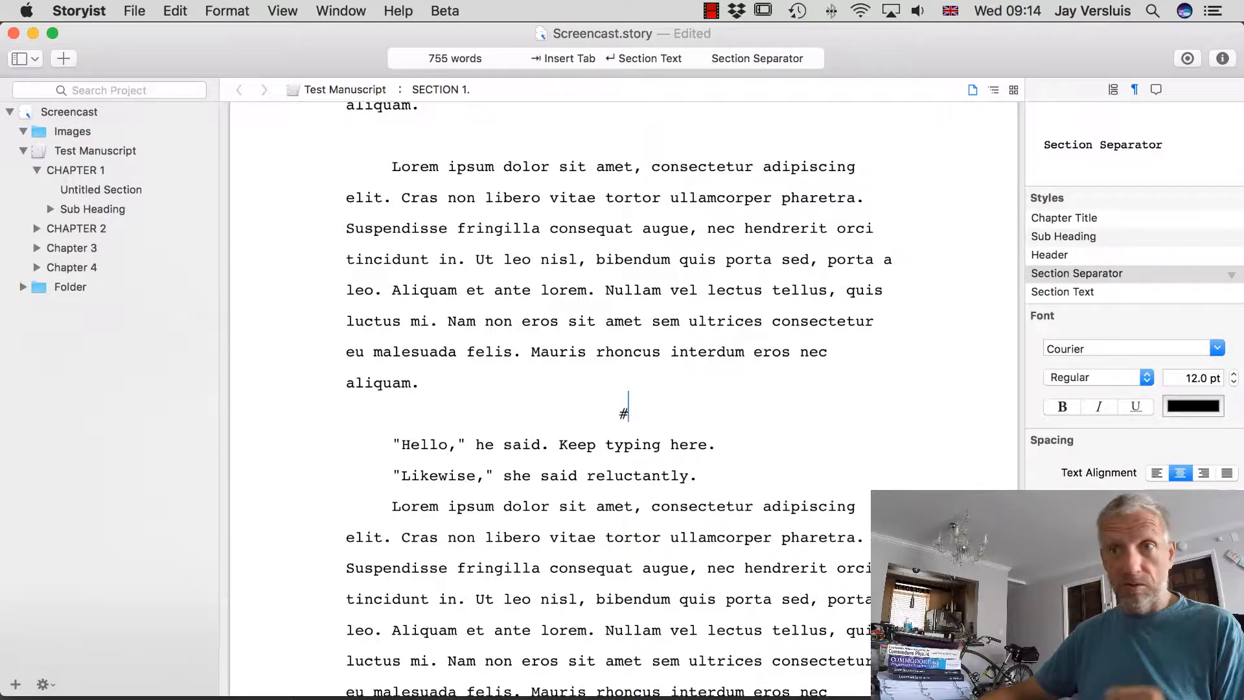
Switch to Finder and open the Kindle Versions folder inside Dropbox's Apps > Storyist folder, with the window moved fully into view
{"action": "key", "text": "super+q"}
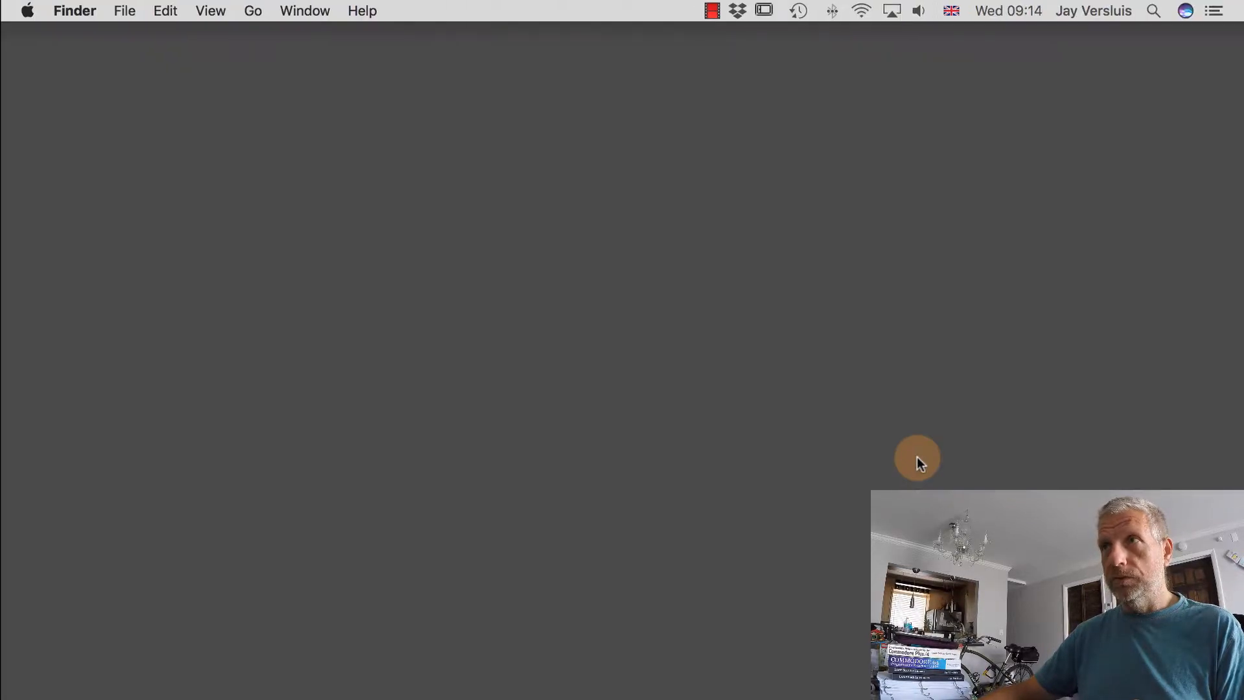
{"action": "left_click", "coordinate": [736, 11]}
{"action": "left_click", "coordinate": [858, 58]}
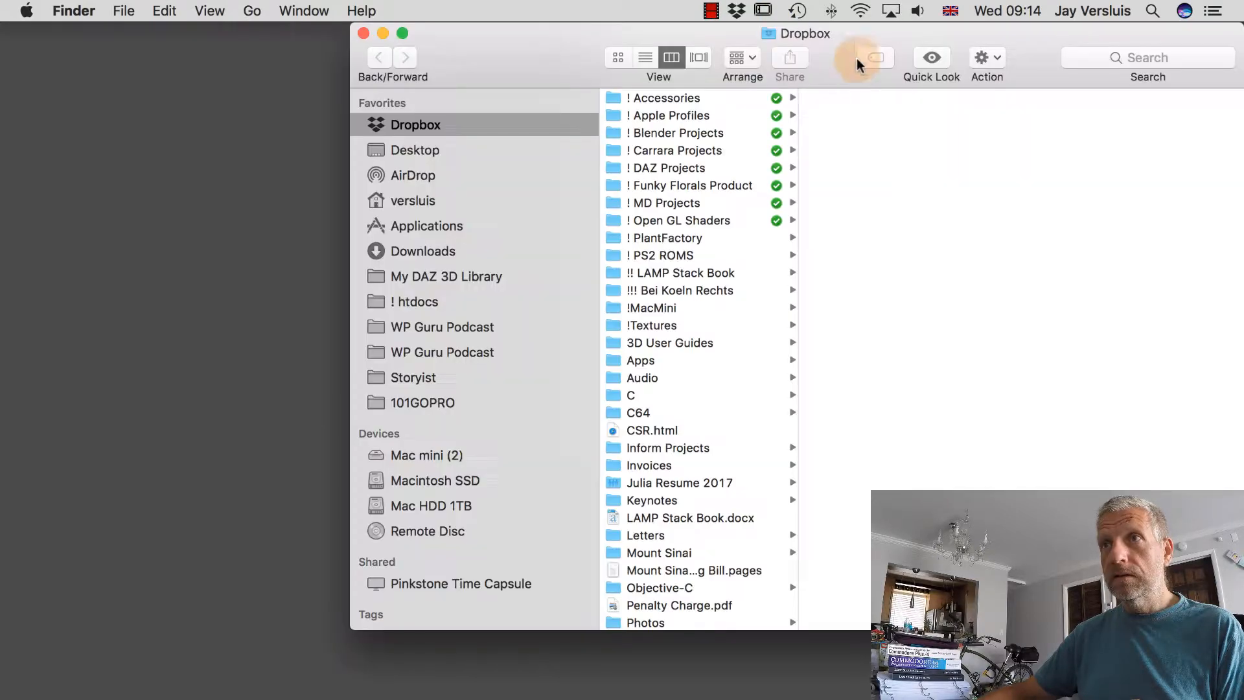
{"action": "left_click", "coordinate": [662, 360]}
{"action": "left_click", "coordinate": [898, 98]}
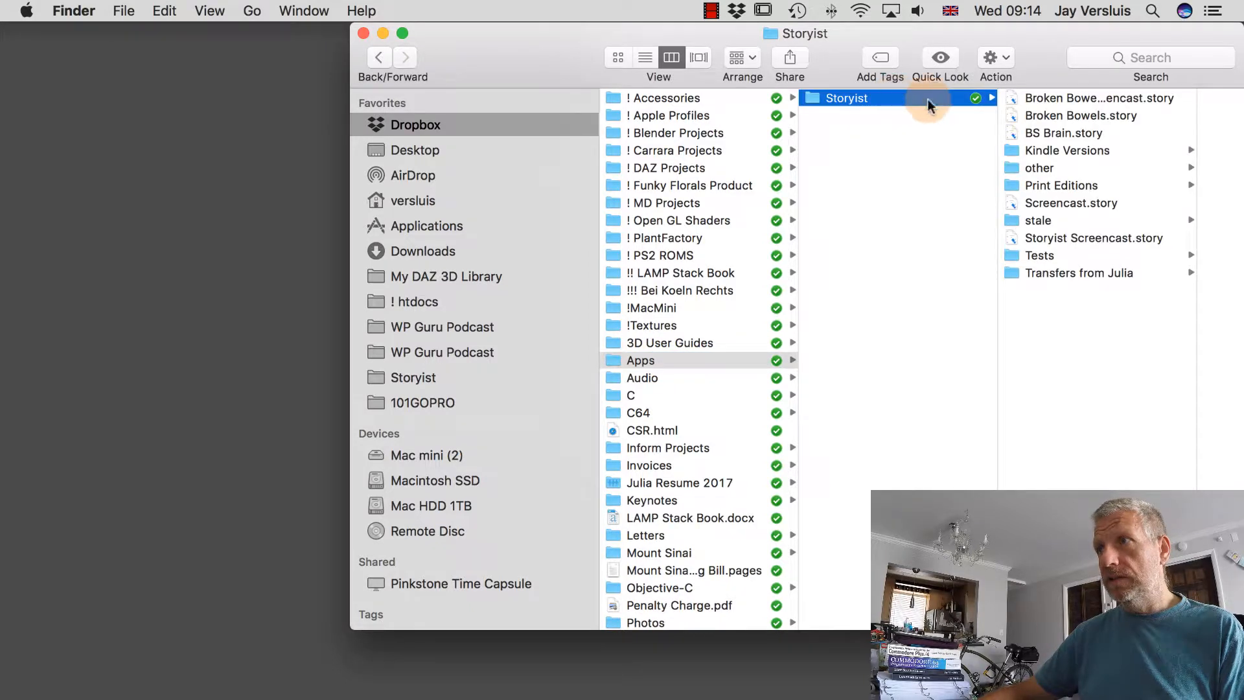
{"action": "left_click", "coordinate": [1101, 152]}
{"action": "left_click_drag", "start_coordinate": [531, 45], "coordinate": [379, 32]}
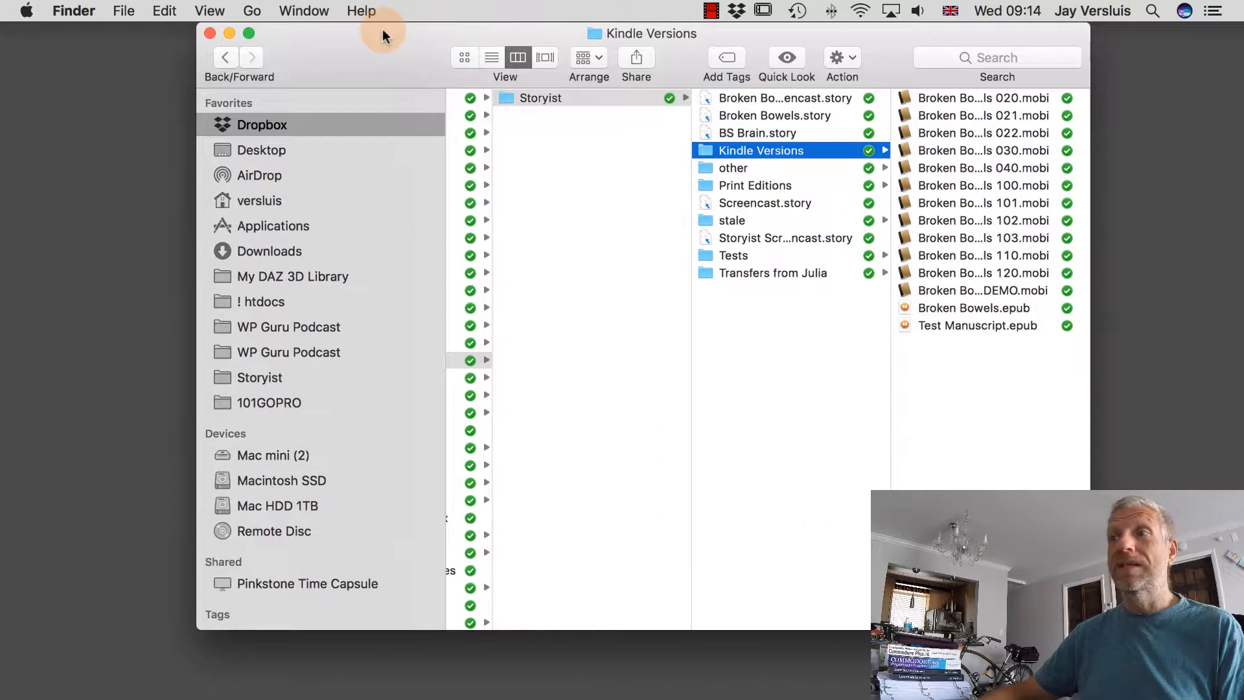
Open Test Manuscript.epub from the Kindle Versions folder in iBooks and enlarge the book window to fill the screen
{"action": "left_click", "coordinate": [978, 325]}
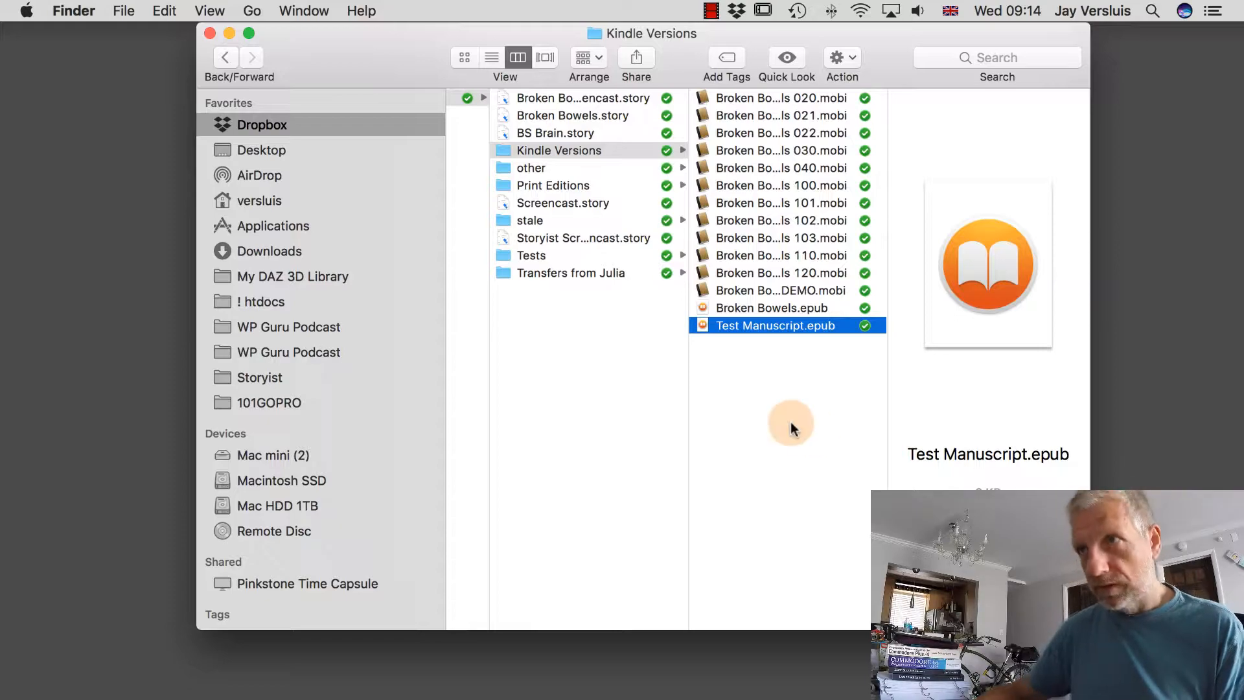
{"action": "double_click", "coordinate": [775, 321]}
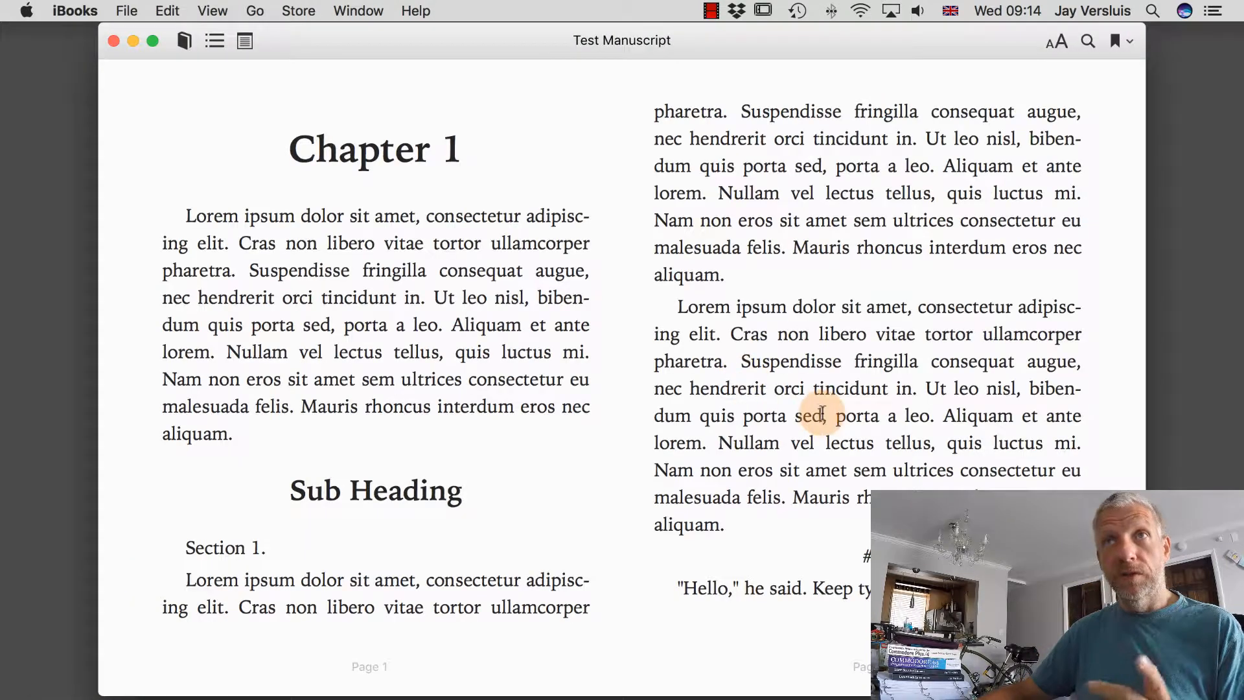
{"action": "key", "text": "ctrl+super+f"}
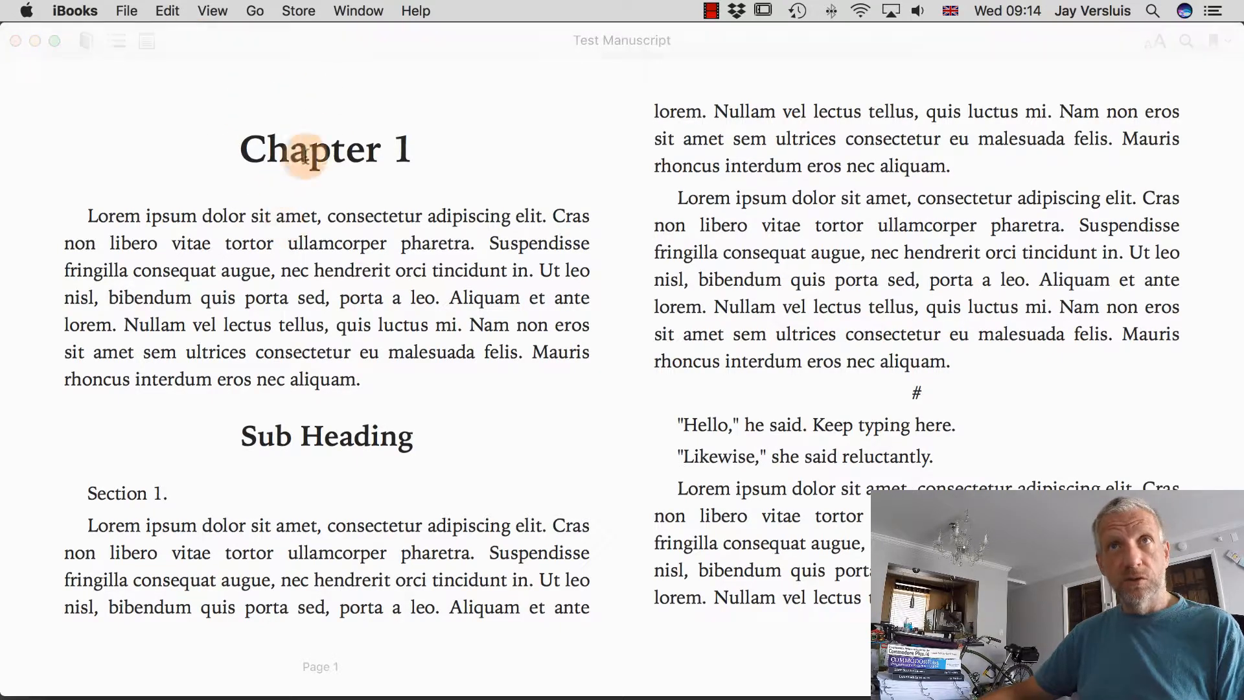
Review the chapters and sub heading in the book's table of contents, then close the list
{"action": "left_click", "coordinate": [115, 43]}
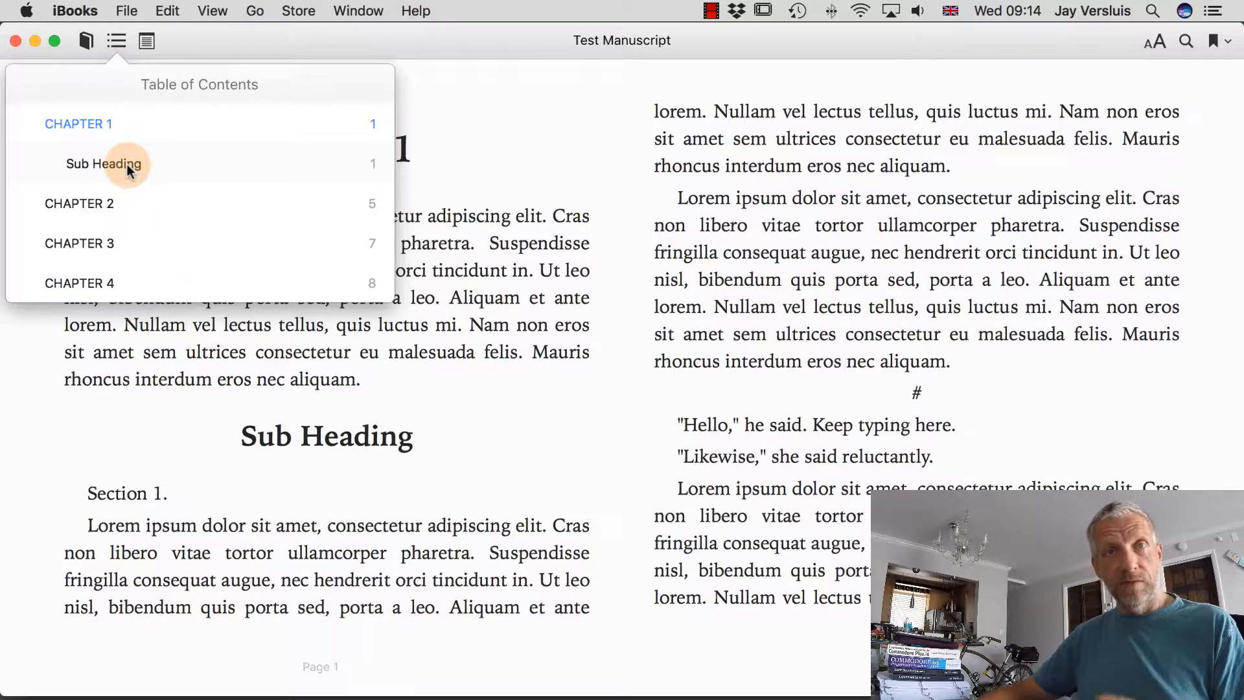
{"action": "scroll", "coordinate": [192, 259], "scroll_direction": "down", "scroll_amount": 2}
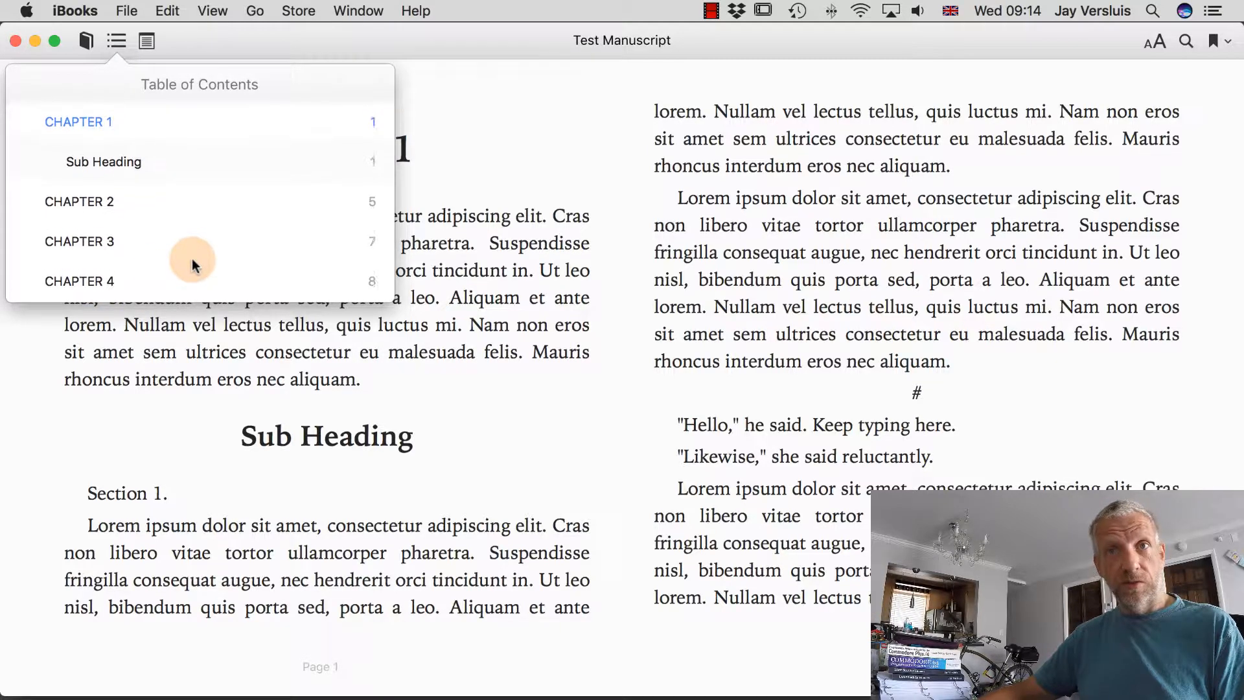
{"action": "left_click", "coordinate": [428, 363]}
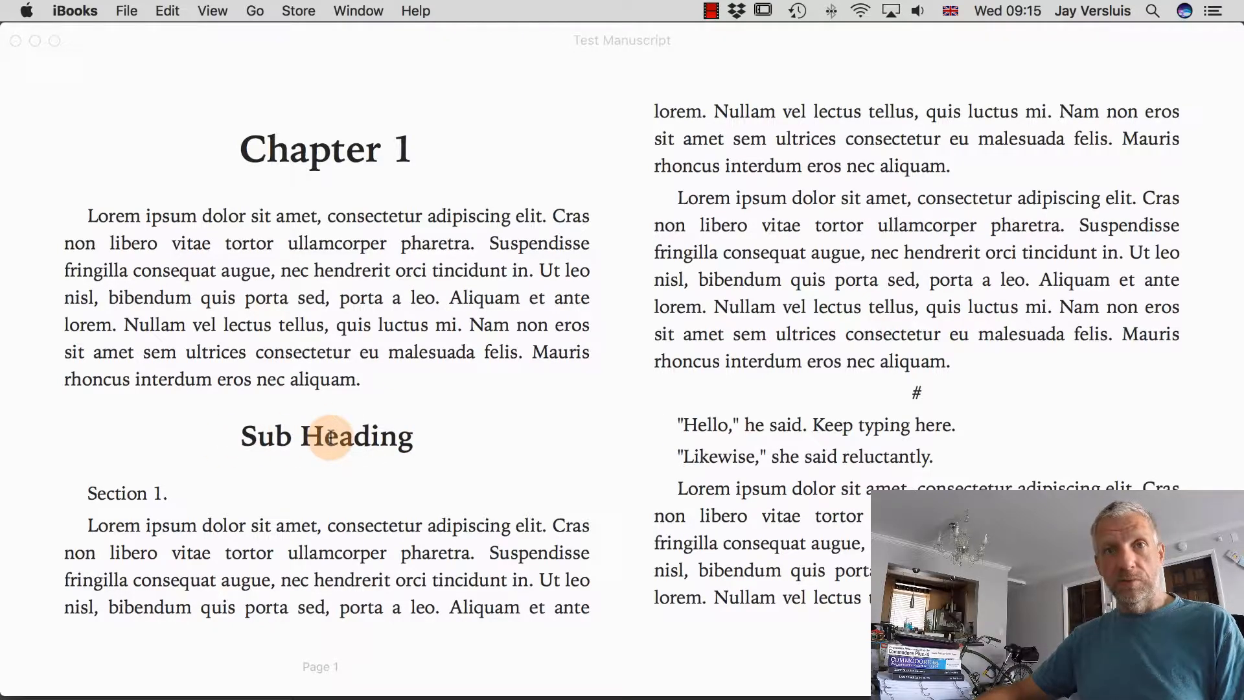
Page forward through the eBook to Chapter 2 and back to Chapter 1 to check the chapter breaks and # separators
{"action": "scroll", "coordinate": [935, 361], "scroll_direction": "right", "scroll_amount": 5}
{"action": "scroll", "coordinate": [933, 359], "scroll_direction": "right", "scroll_amount": 5}
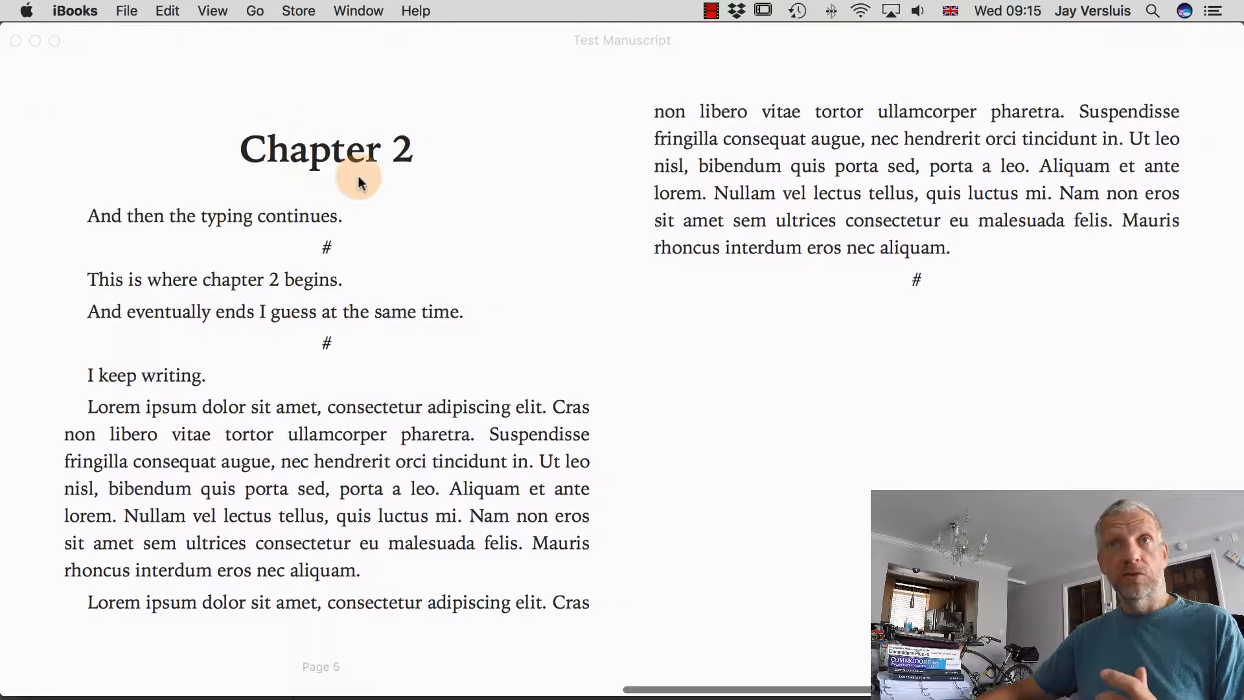
{"action": "scroll", "coordinate": [358, 176], "scroll_direction": "left", "scroll_amount": 5}
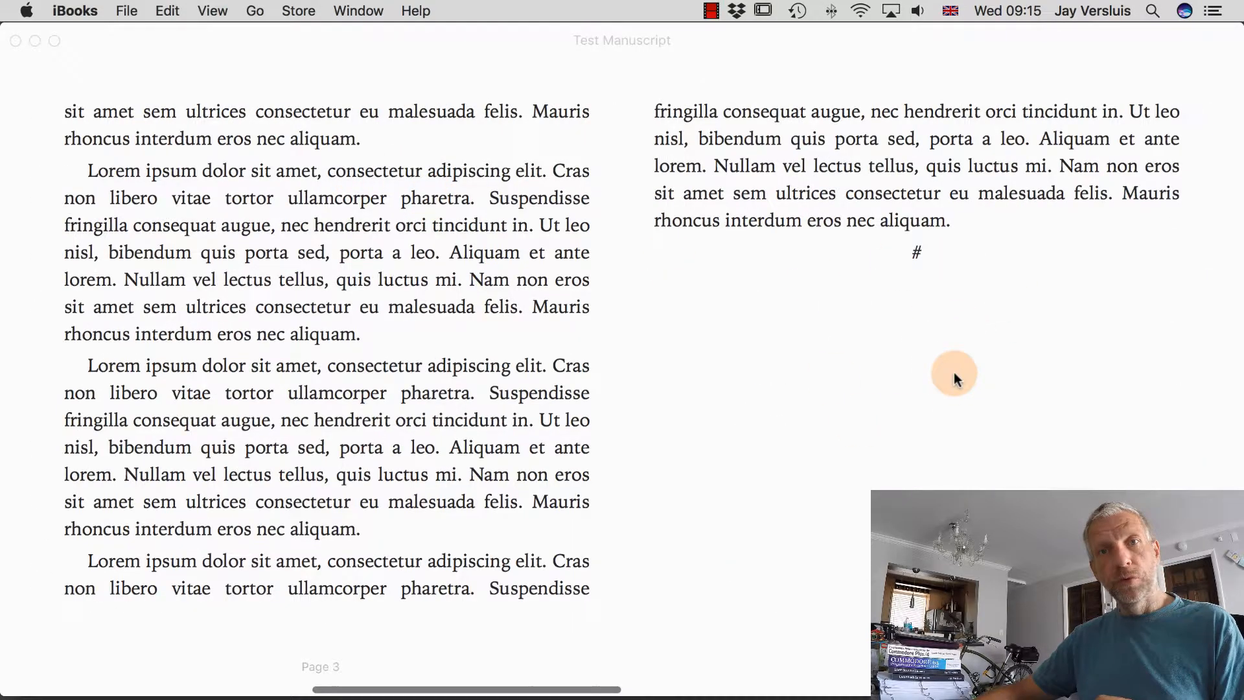
{"action": "scroll", "coordinate": [954, 376], "scroll_direction": "left", "scroll_amount": 5}
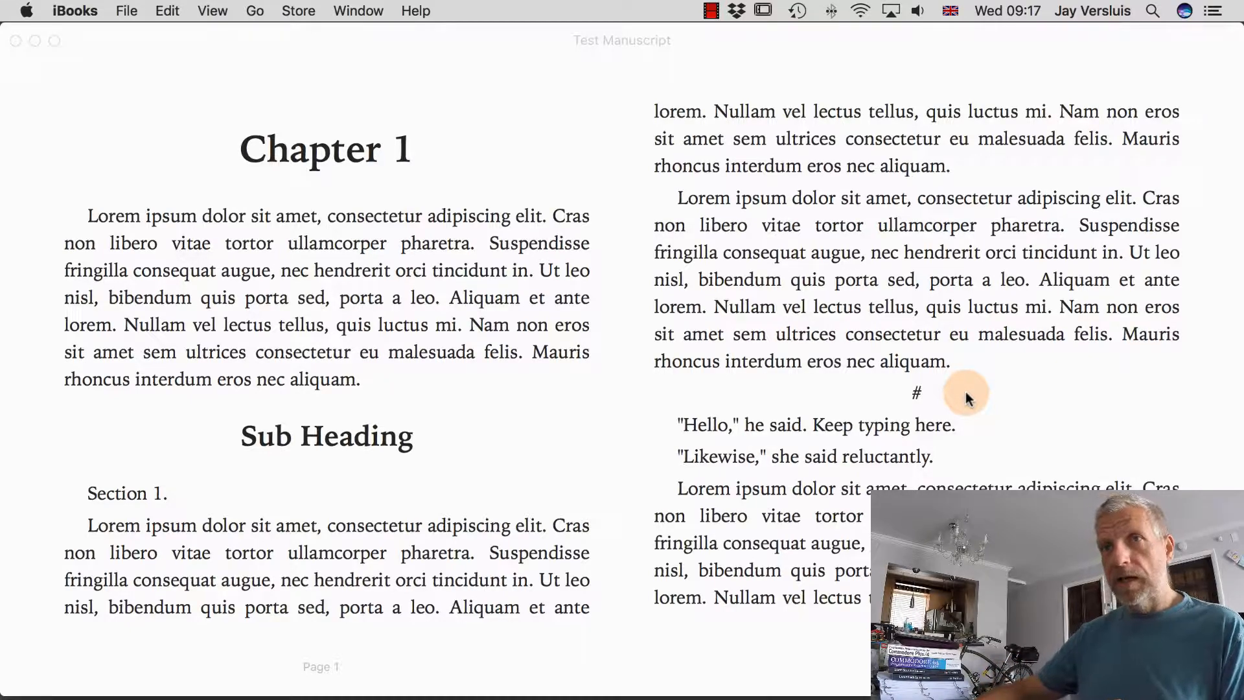
Switch back to the Storyist project and inspect Chapter 1's Untitled Section and the sections listed under Chapter 2
{"action": "key", "text": "ctrl+Left"}
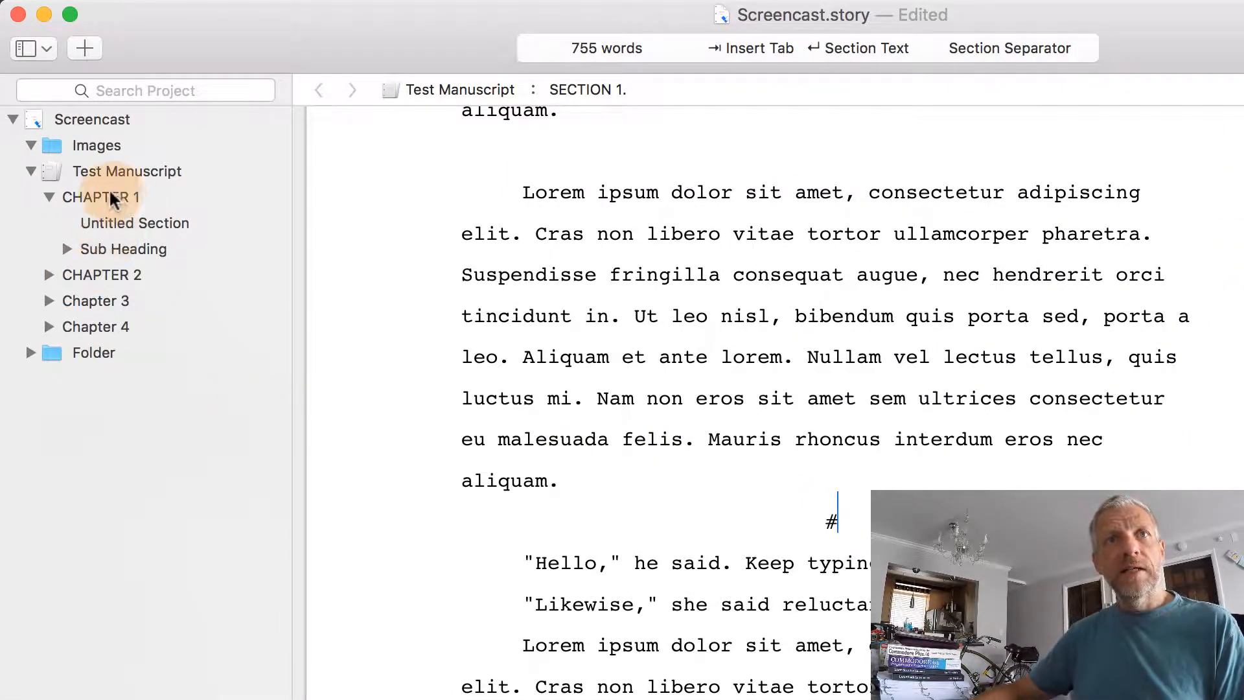
{"action": "left_click", "coordinate": [144, 223]}
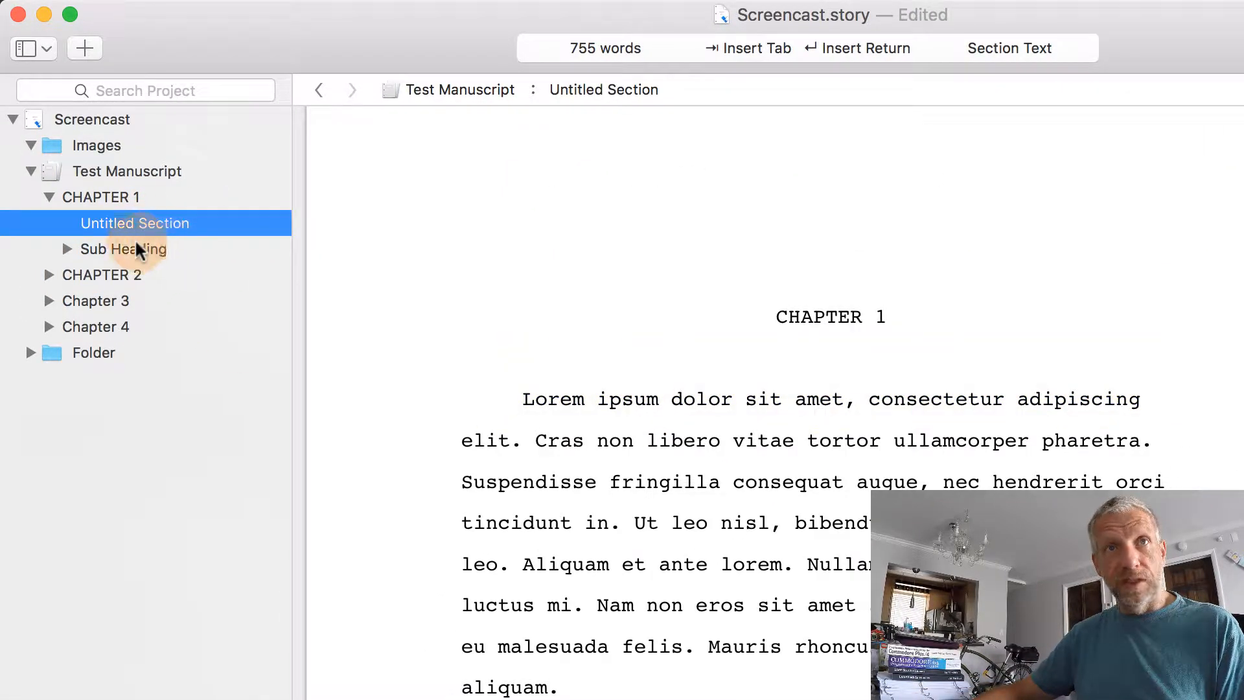
{"action": "left_click", "coordinate": [49, 274]}
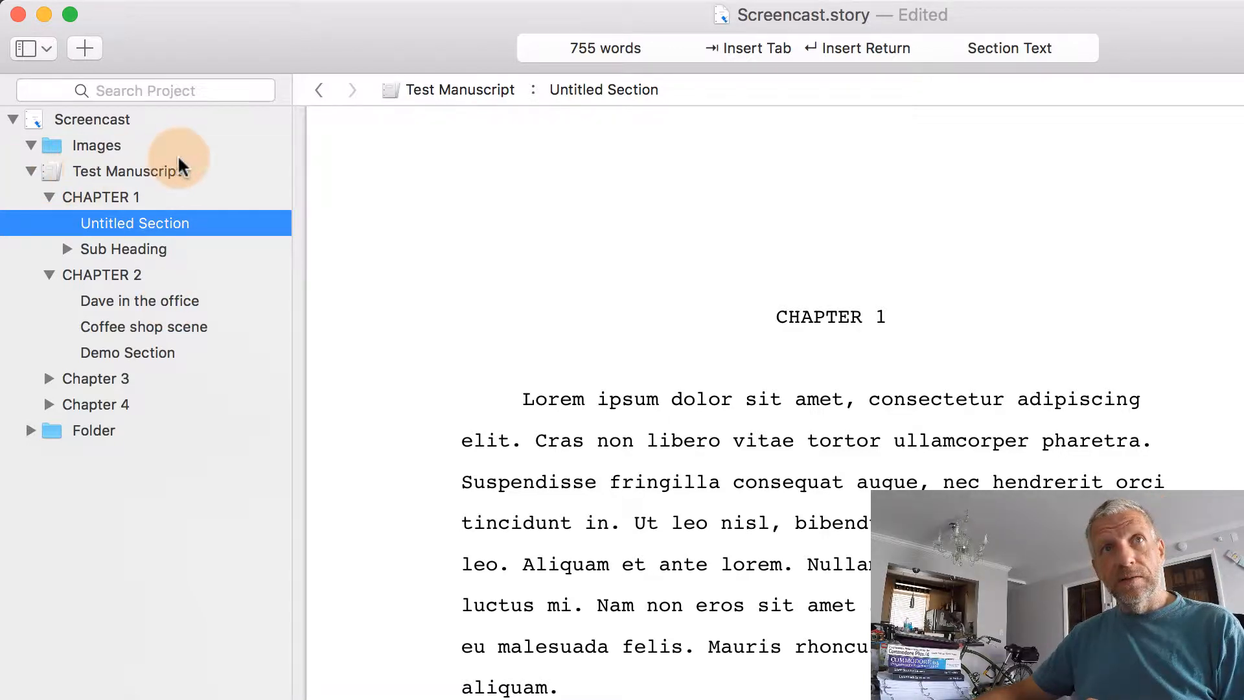
Duplicate the Test Manuscript in the project and collapse the original manuscript's outline
{"action": "left_click", "coordinate": [140, 175]}
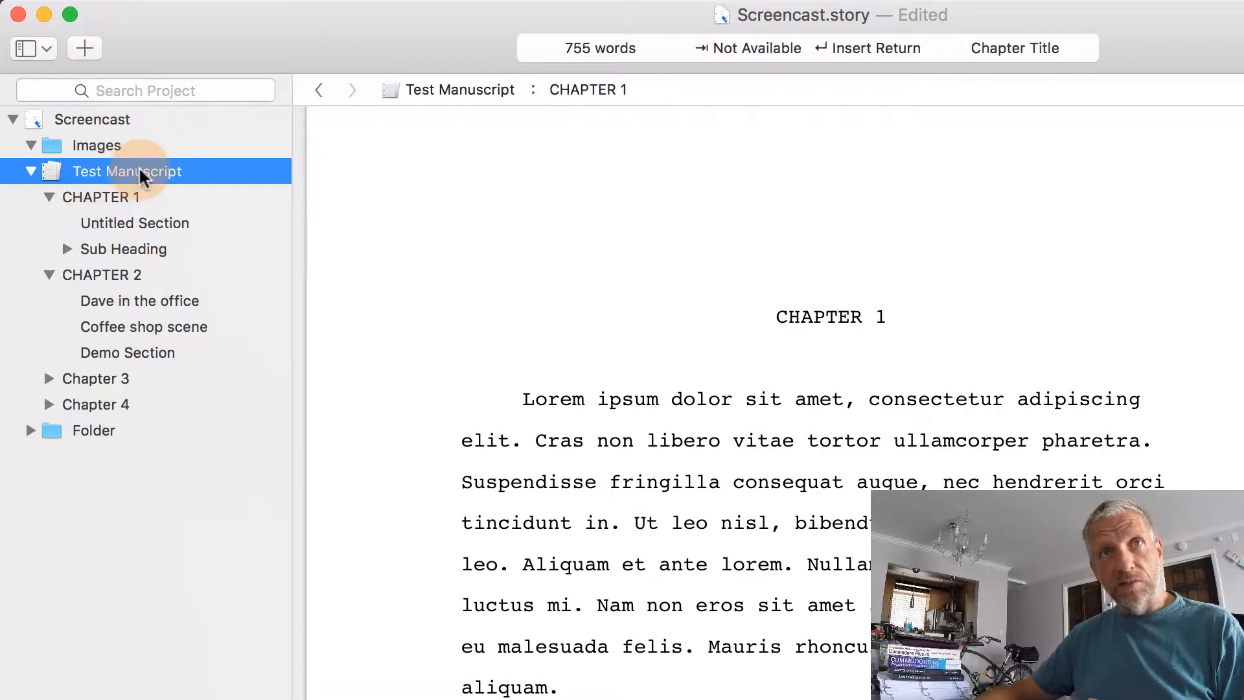
{"action": "right_click", "coordinate": [215, 174]}
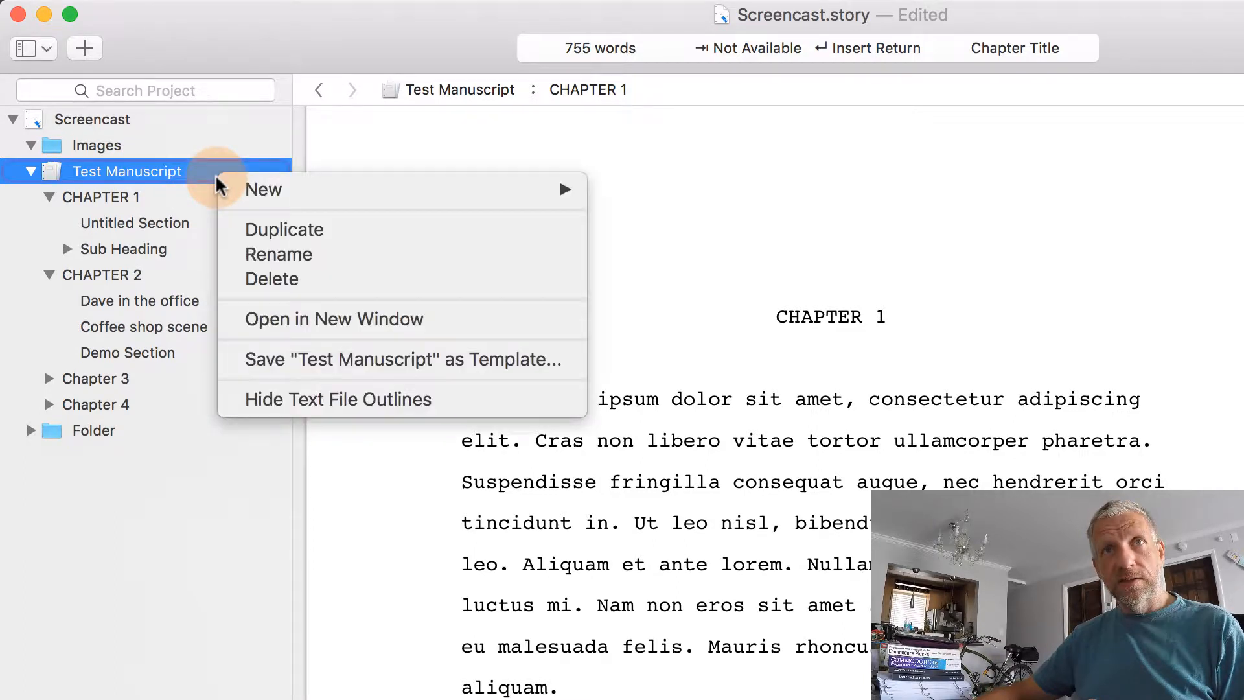
{"action": "left_click", "coordinate": [361, 228]}
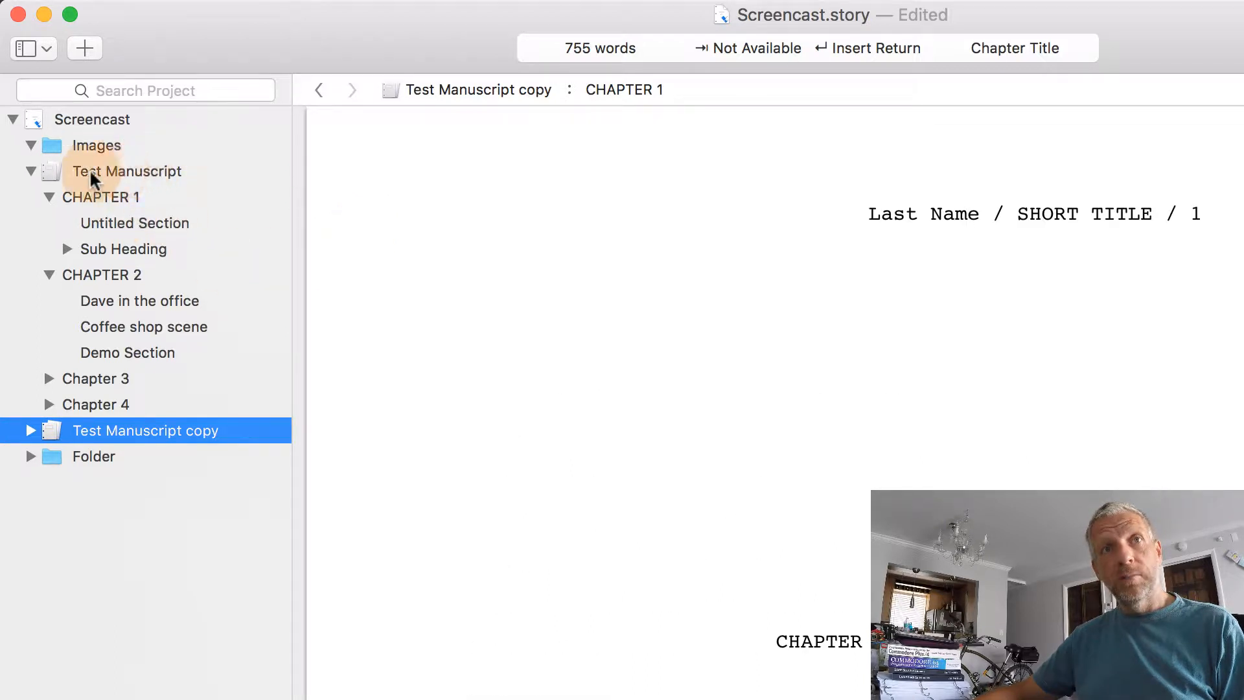
{"action": "left_click", "coordinate": [29, 171]}
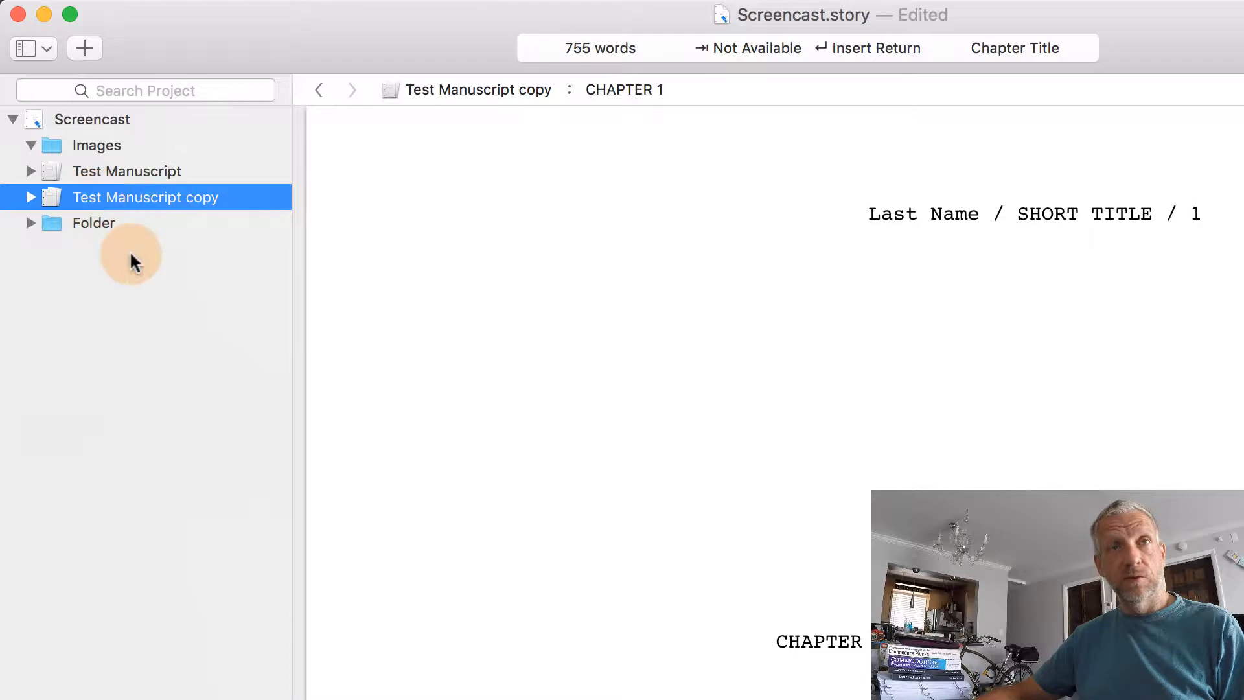
Delete the project's Folder and Images folders
{"action": "left_click", "coordinate": [24, 225]}
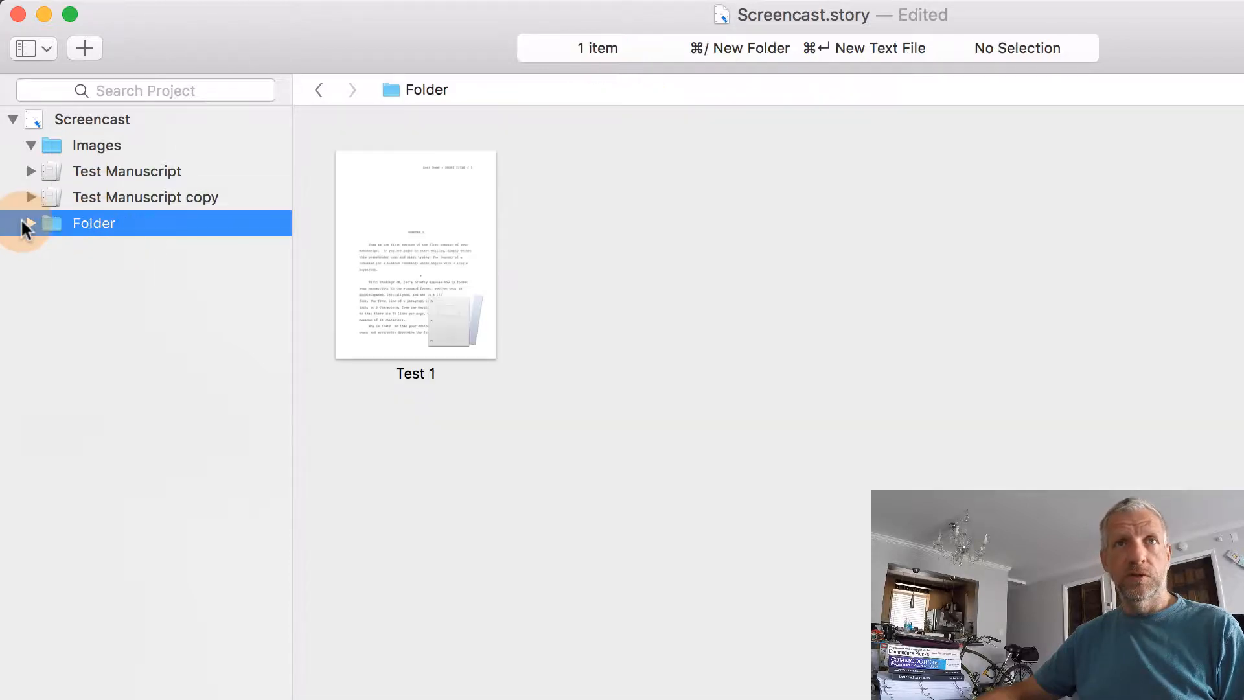
{"action": "left_click", "coordinate": [85, 219]}
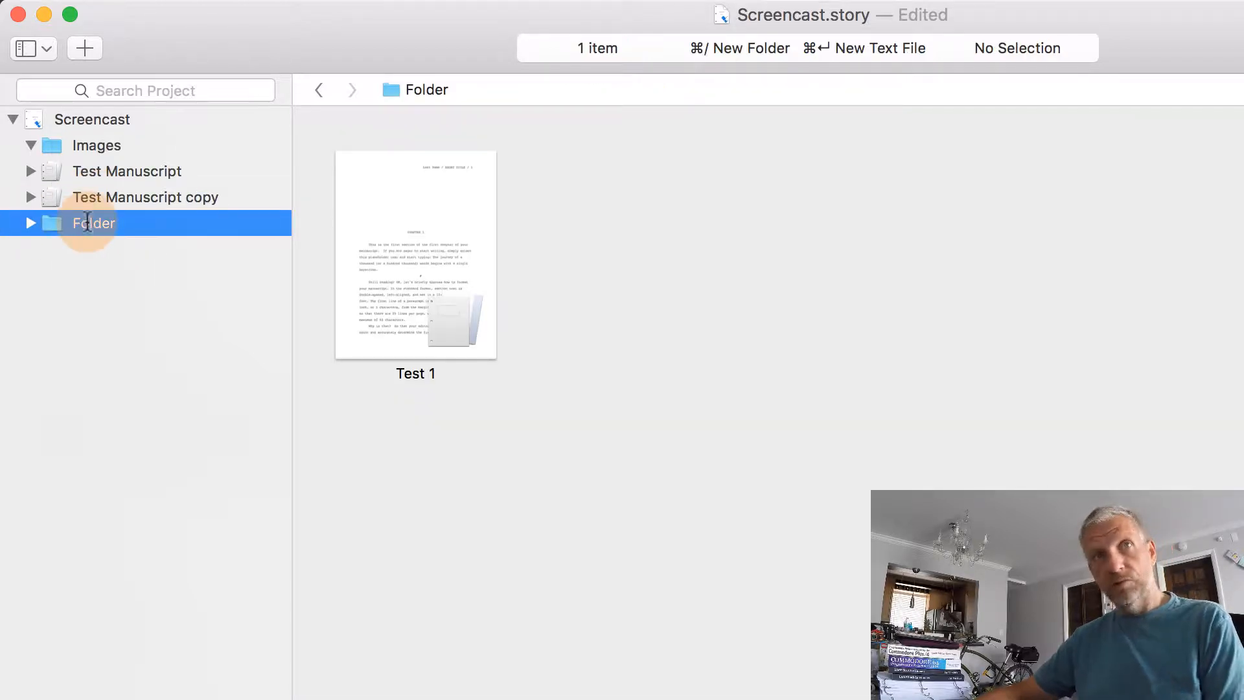
{"action": "left_click", "coordinate": [100, 263]}
{"action": "key", "text": "super+BackSpace"}
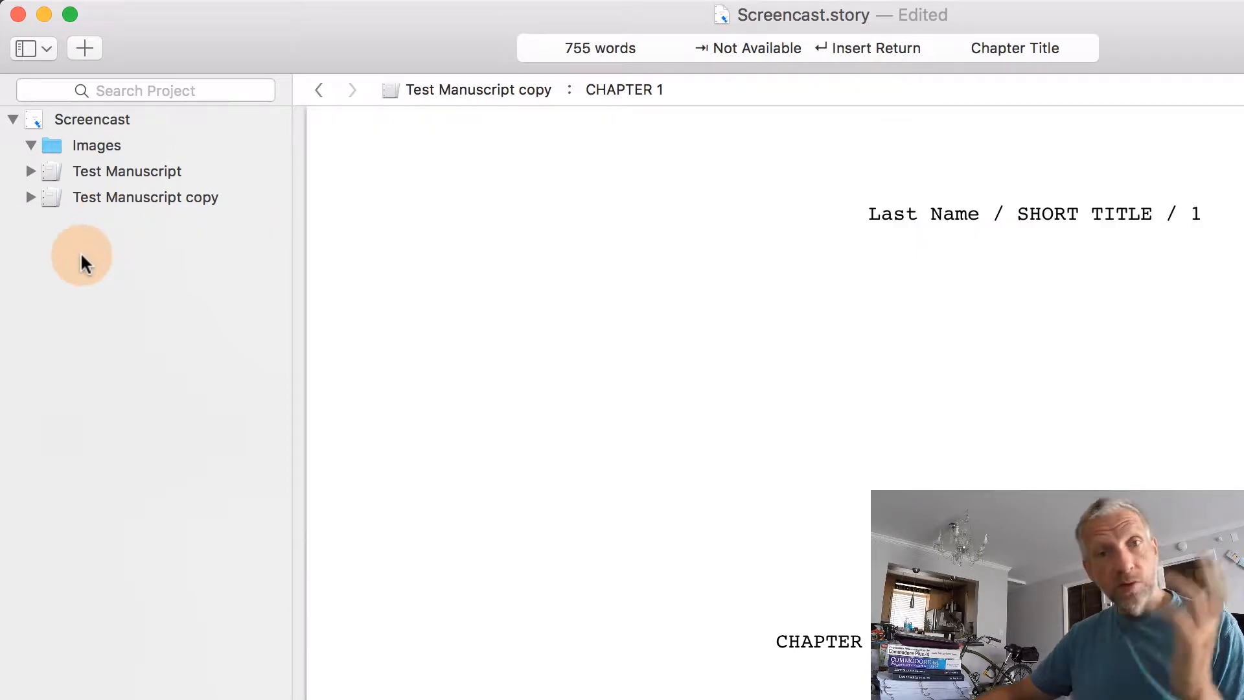
{"action": "left_click", "coordinate": [100, 144]}
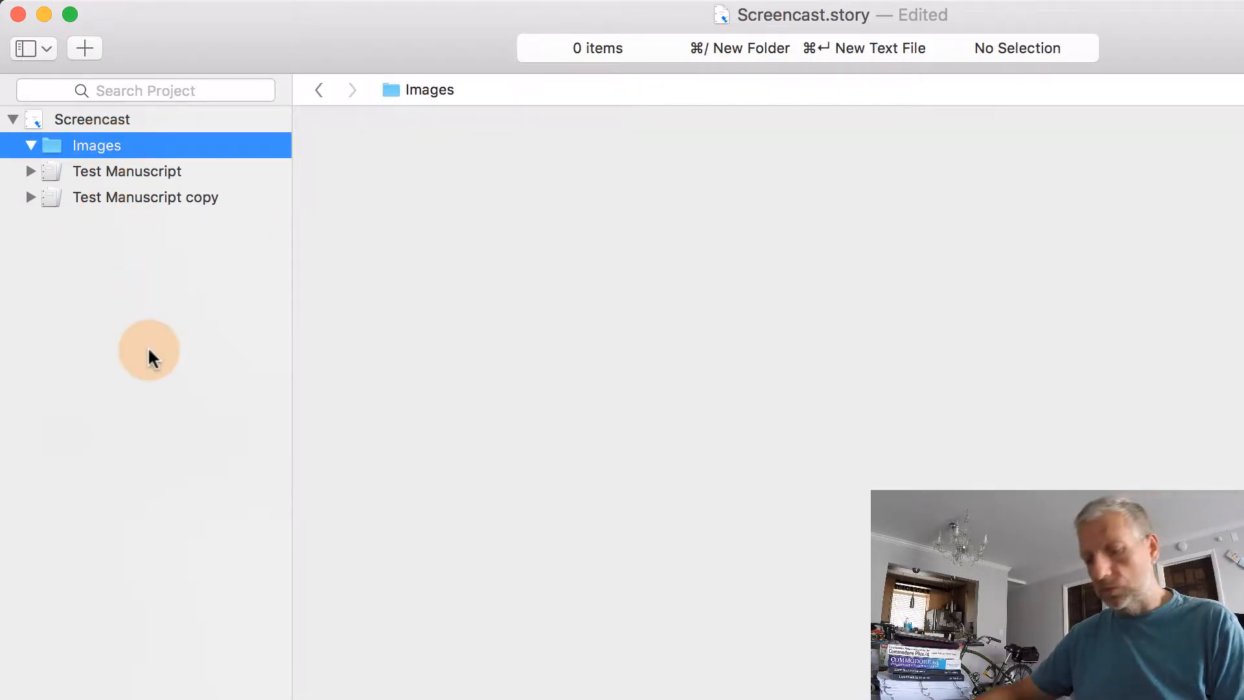
{"action": "key", "text": "super+BackSpace"}
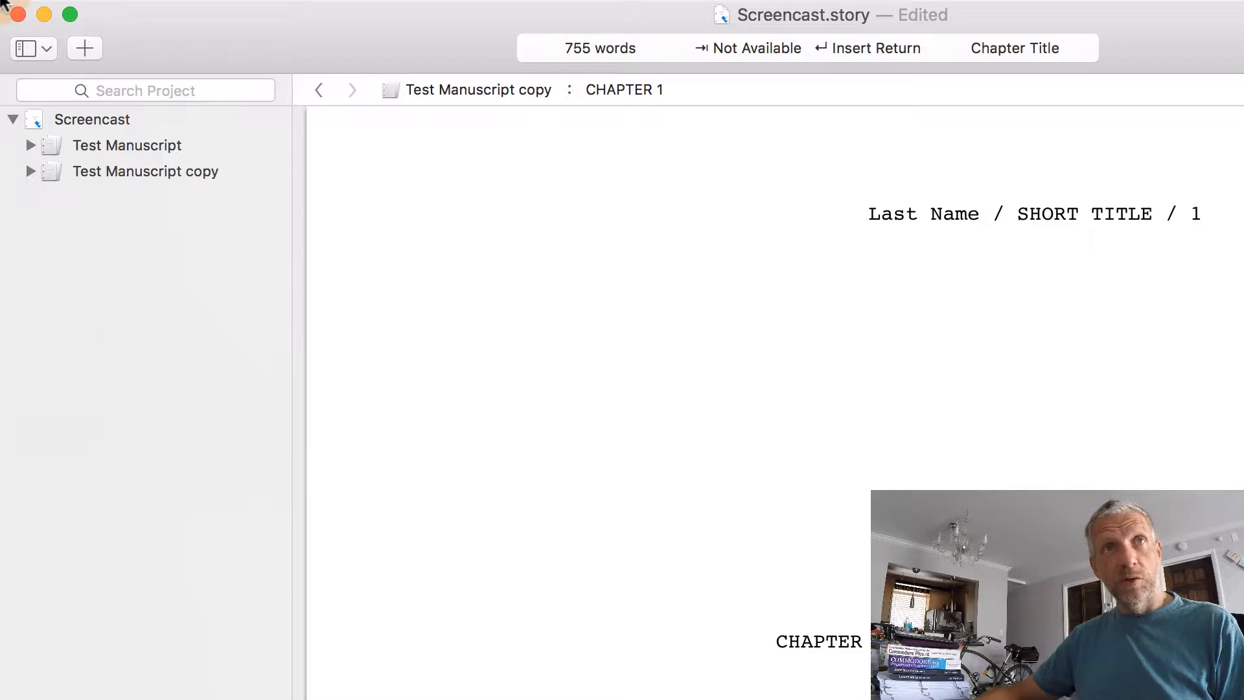
Show the Project Trash to check the deleted items, then hide it again
{"action": "left_click", "coordinate": [30, 50]}
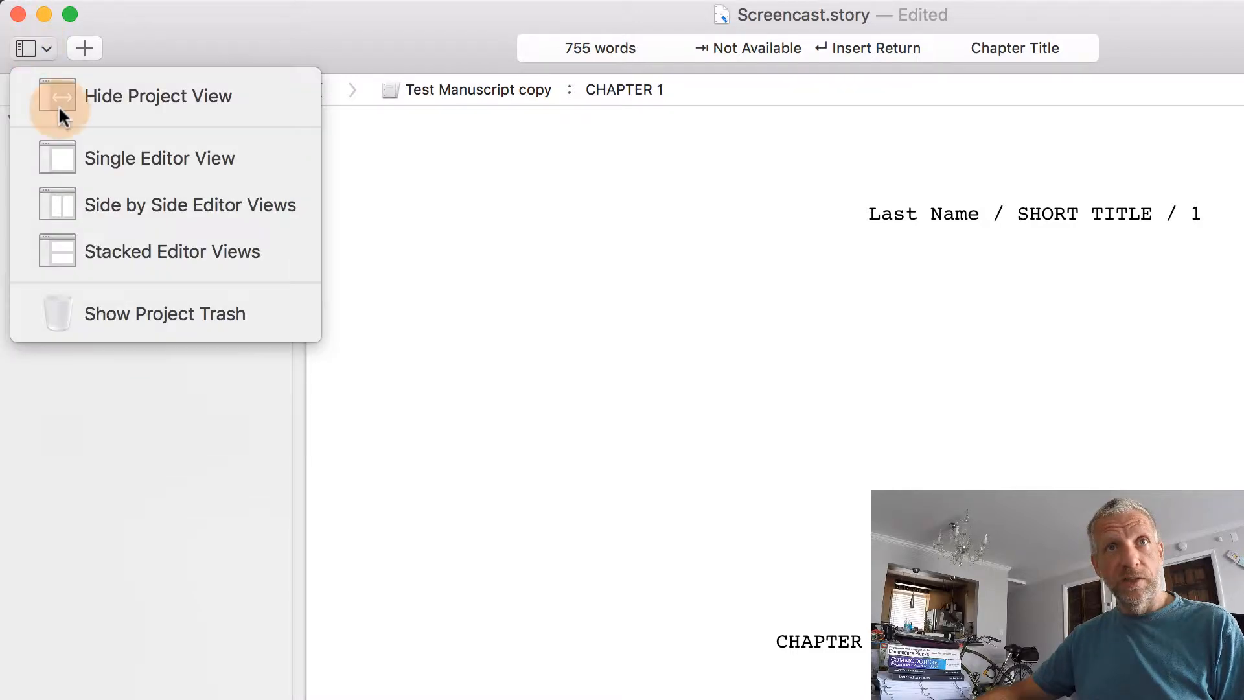
{"action": "left_click", "coordinate": [137, 325]}
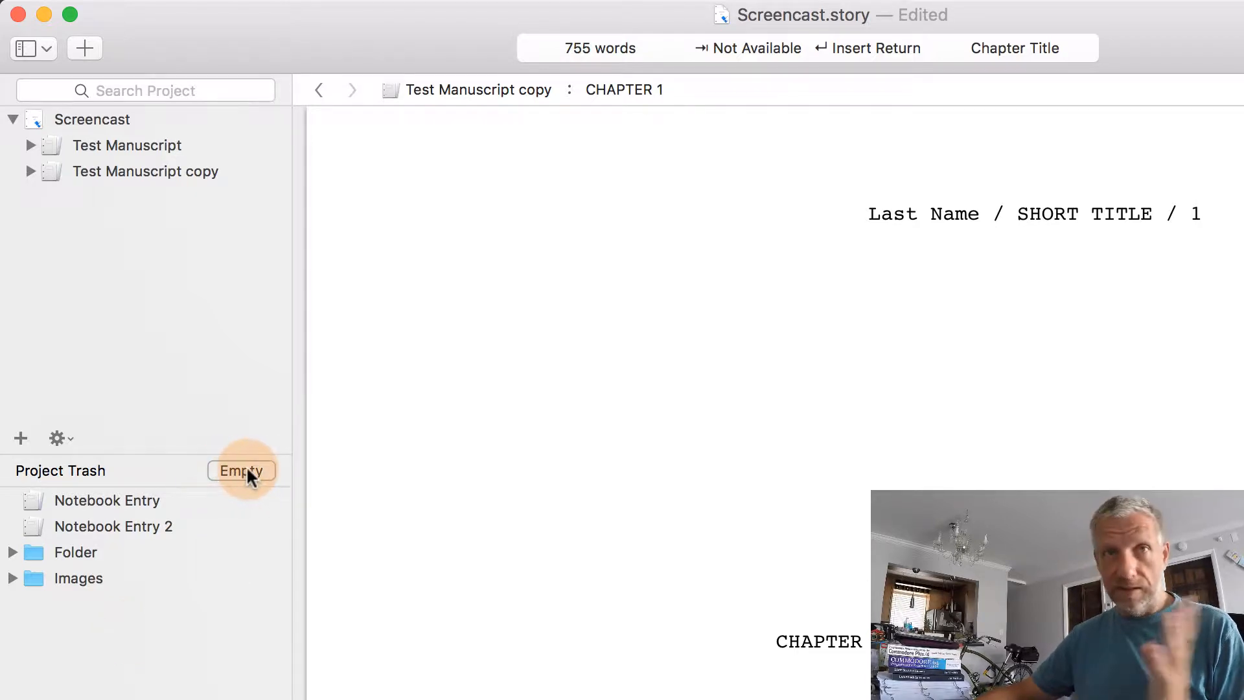
{"action": "left_click", "coordinate": [24, 48]}
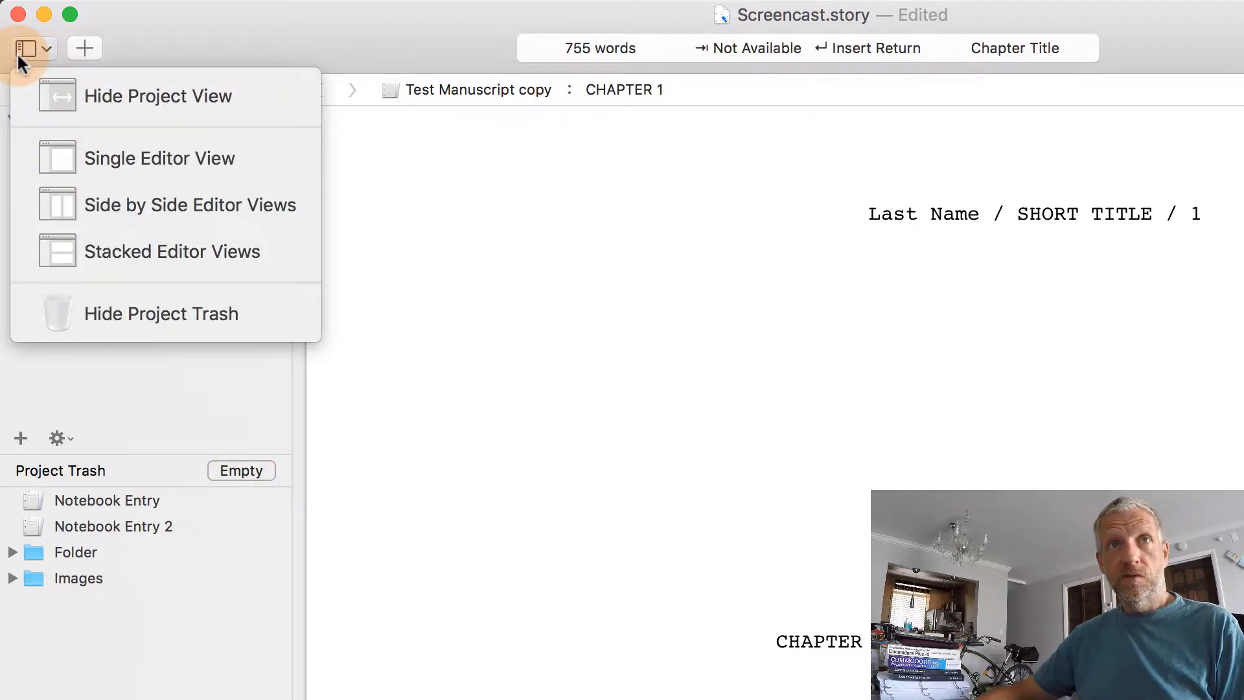
{"action": "left_click", "coordinate": [114, 324]}
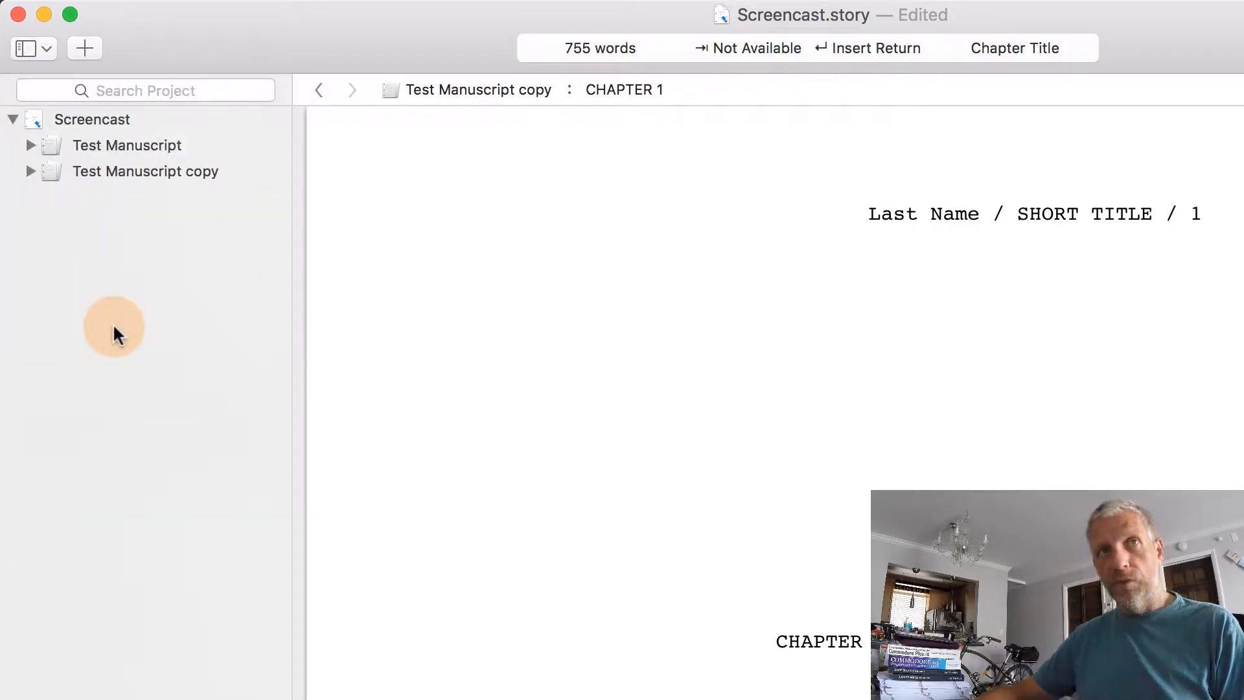
Open Test Manuscript copy and place the cursor in the paragraph just above the # separator before the "Hello" dialogue
{"action": "left_click", "coordinate": [132, 172]}
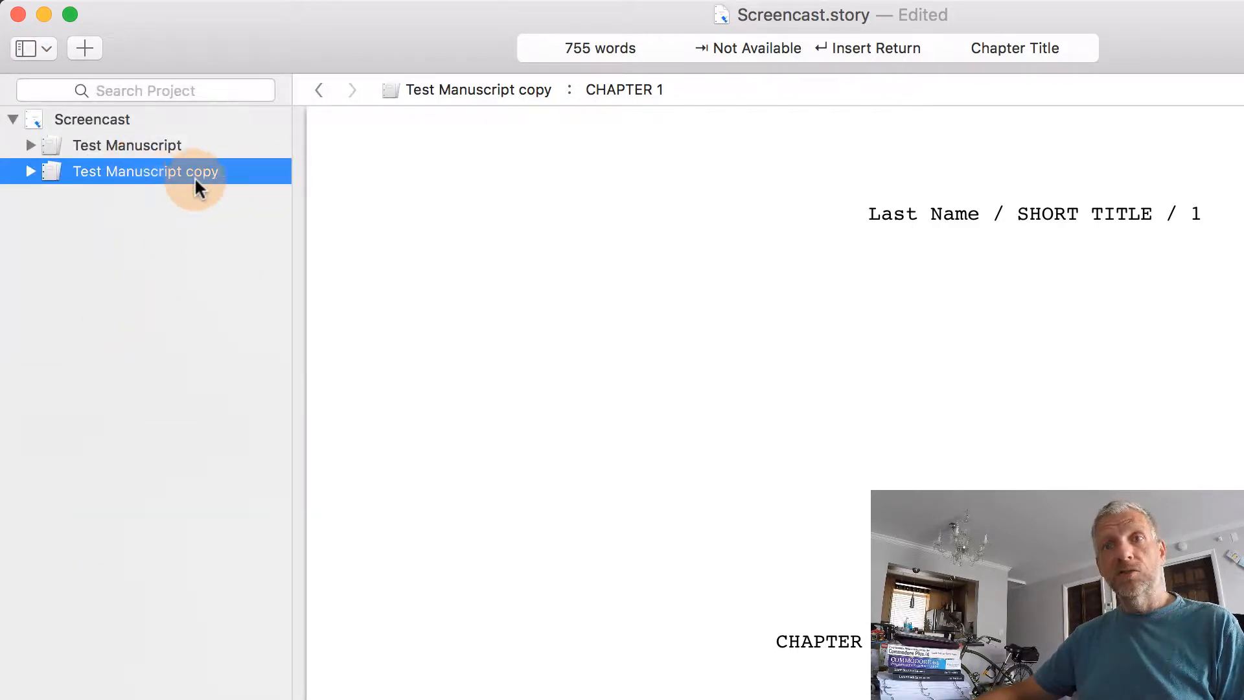
{"action": "scroll", "coordinate": [555, 585], "scroll_direction": "down", "scroll_amount": 15}
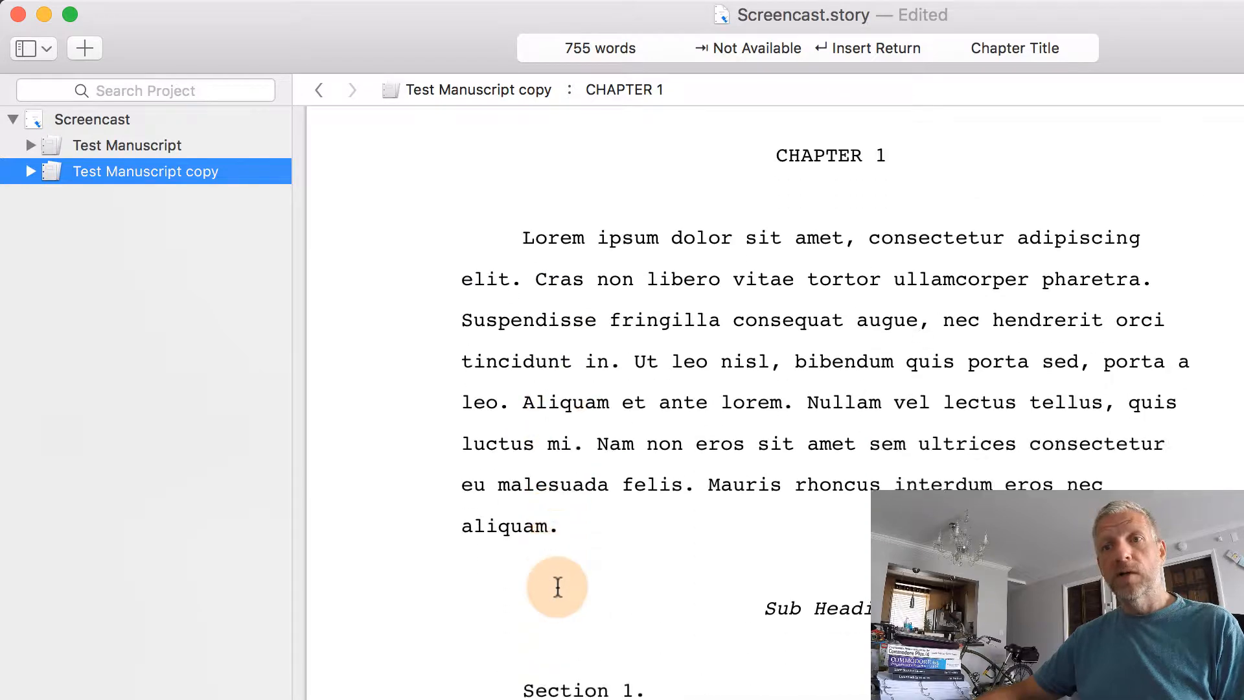
{"action": "scroll", "coordinate": [557, 585], "scroll_direction": "down", "scroll_amount": 15}
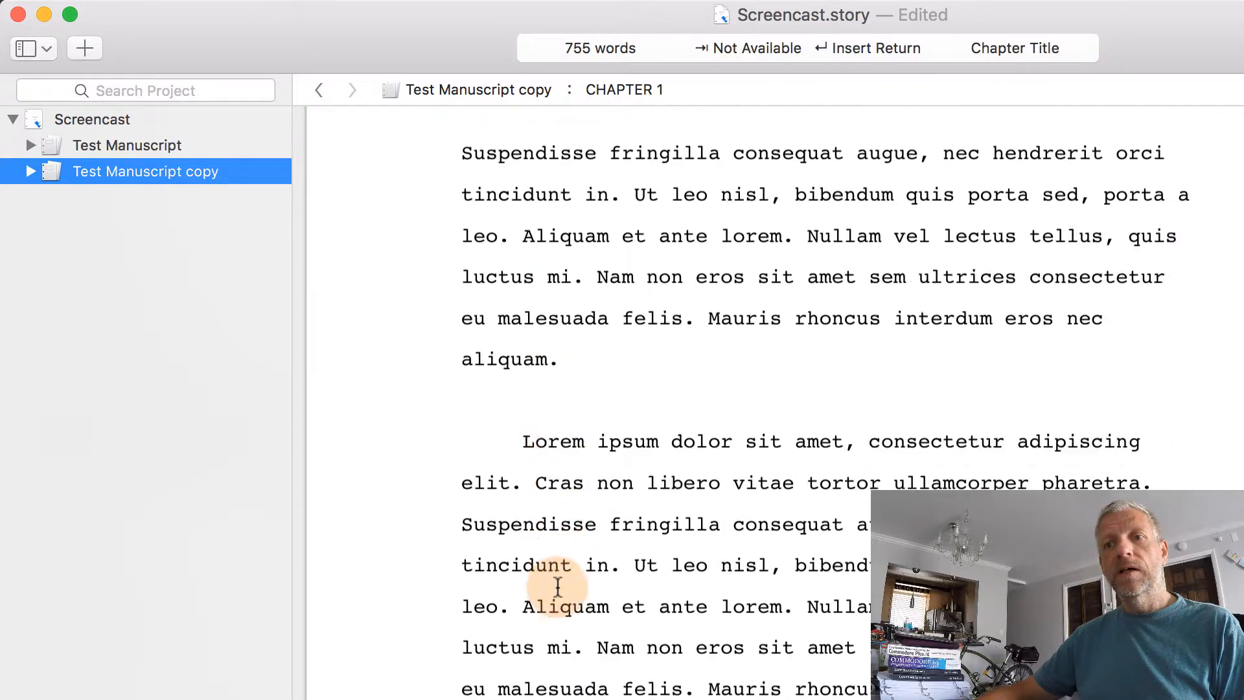
{"action": "scroll", "coordinate": [557, 586], "scroll_direction": "down", "scroll_amount": 4}
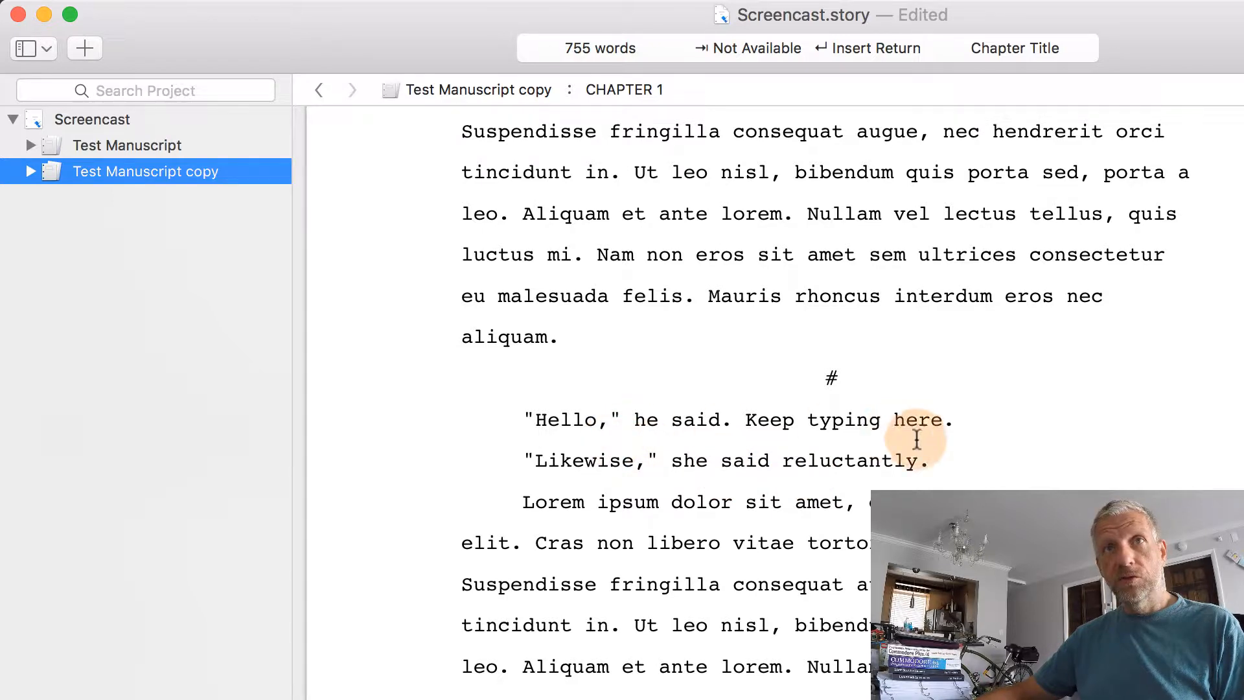
{"action": "left_click", "coordinate": [819, 296]}
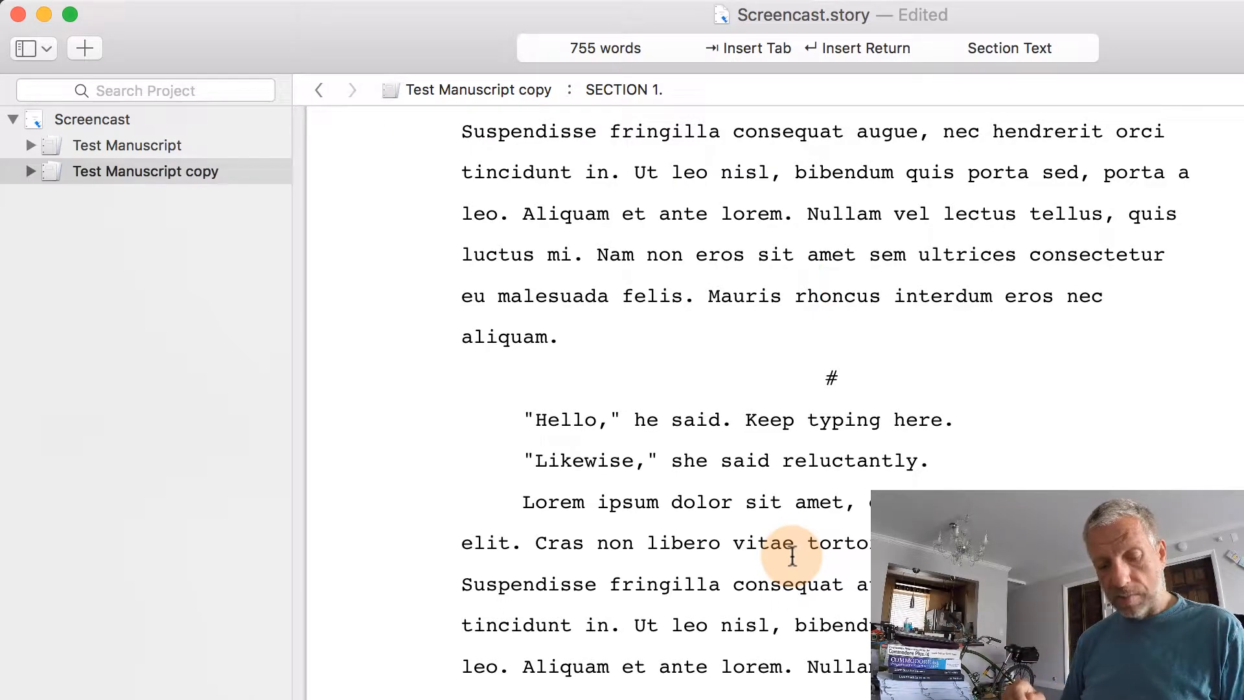
Search the manuscript copy for "#" and step forward through the matches
{"action": "key", "text": "super+f"}
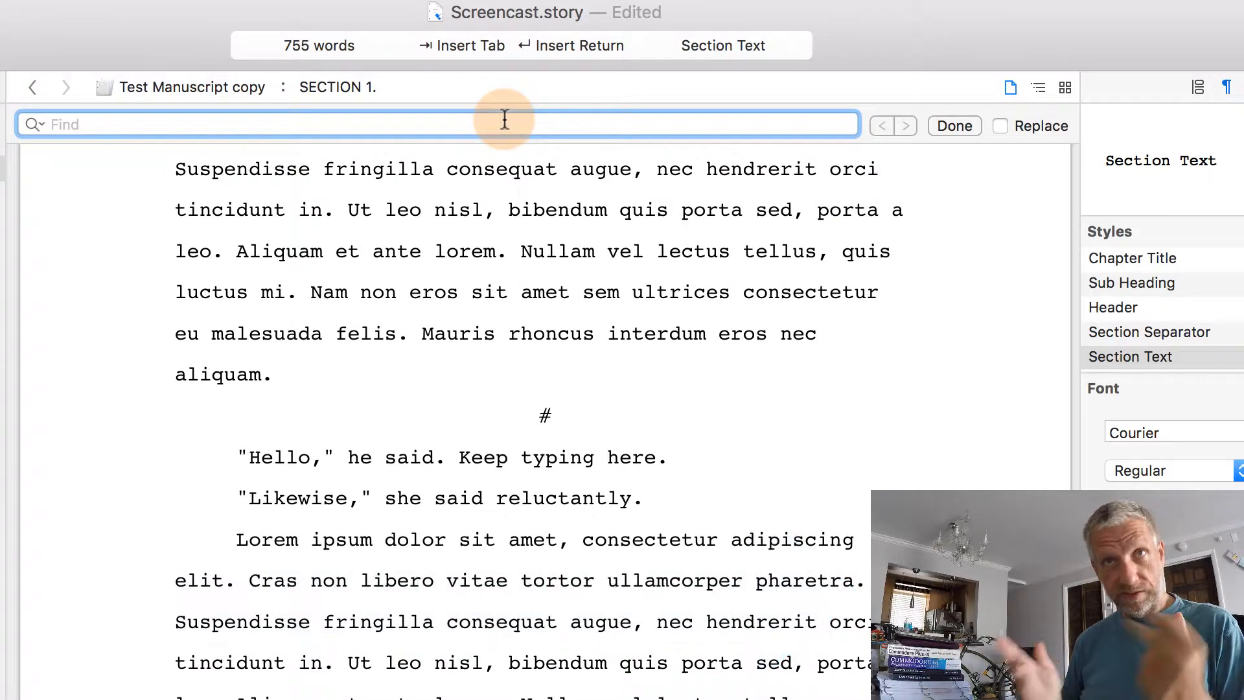
{"action": "scroll", "coordinate": [546, 252], "scroll_direction": "up", "scroll_amount": 3}
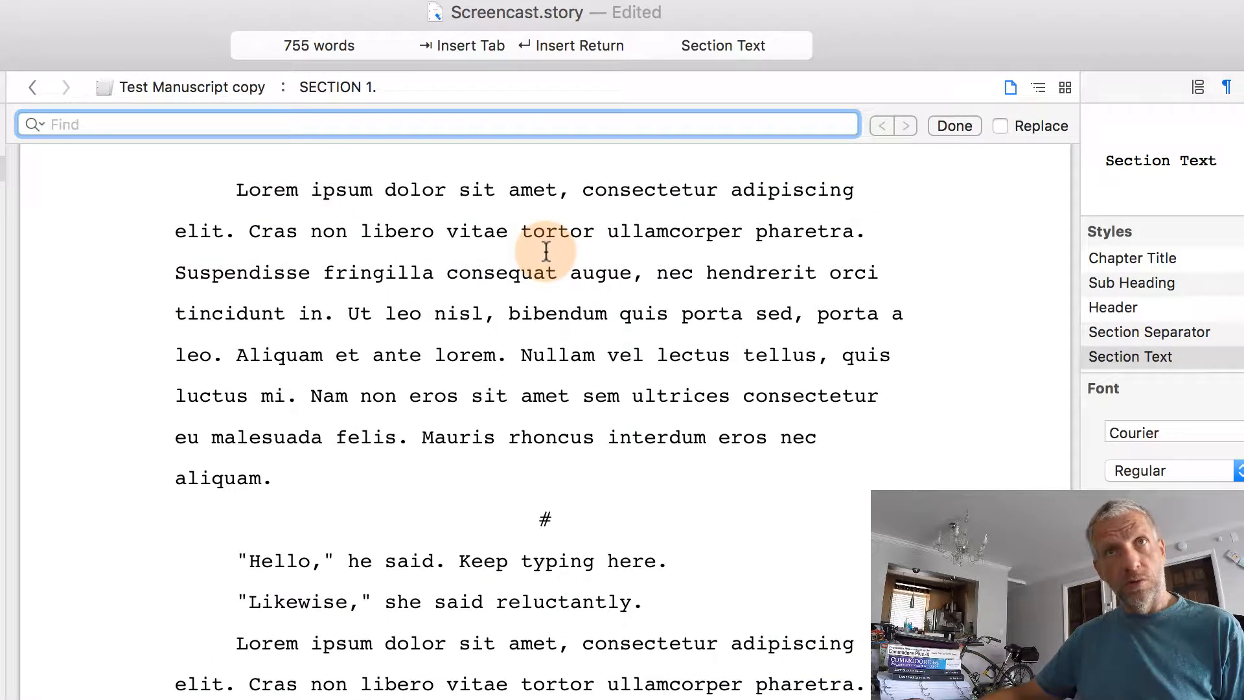
{"action": "type", "text": "#"}
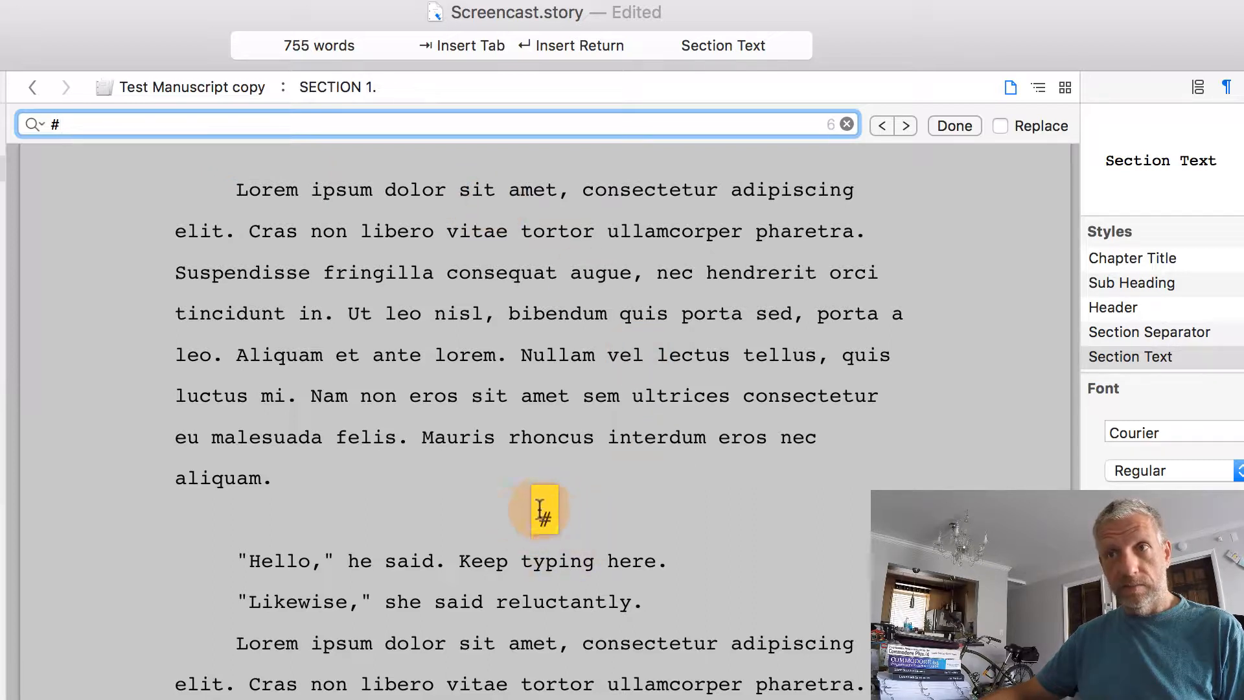
{"action": "left_click", "coordinate": [906, 125]}
{"action": "left_click", "coordinate": [906, 126]}
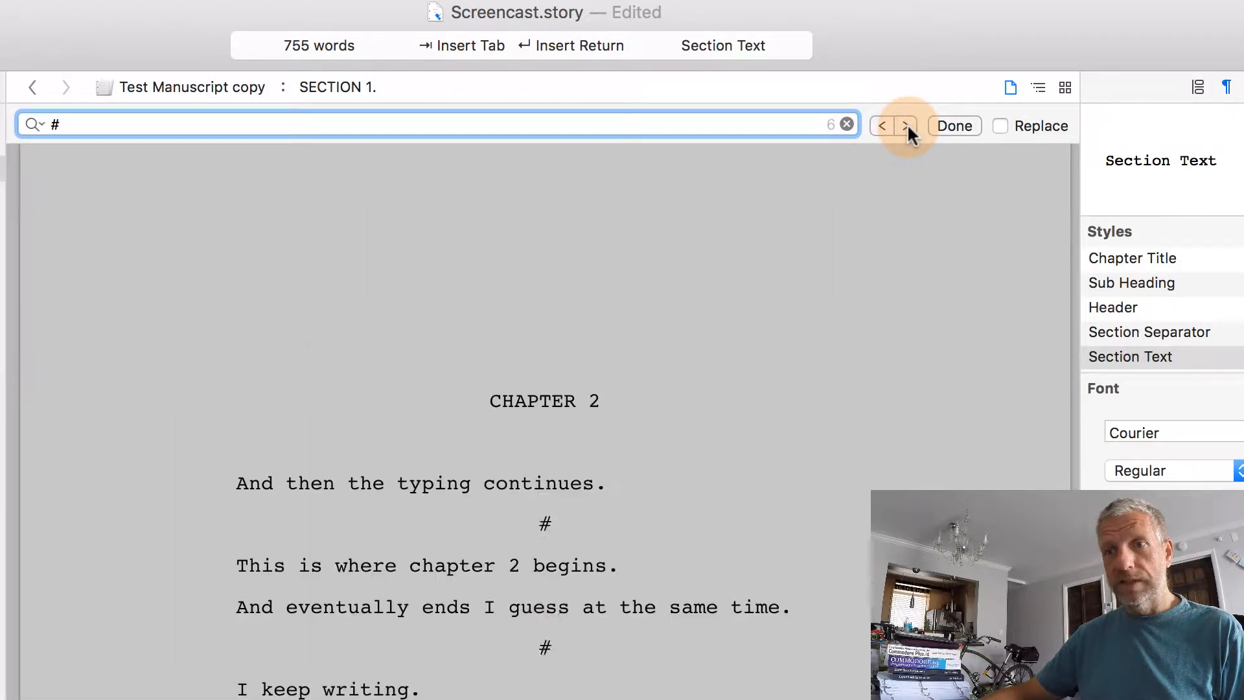
{"action": "left_click", "coordinate": [899, 127]}
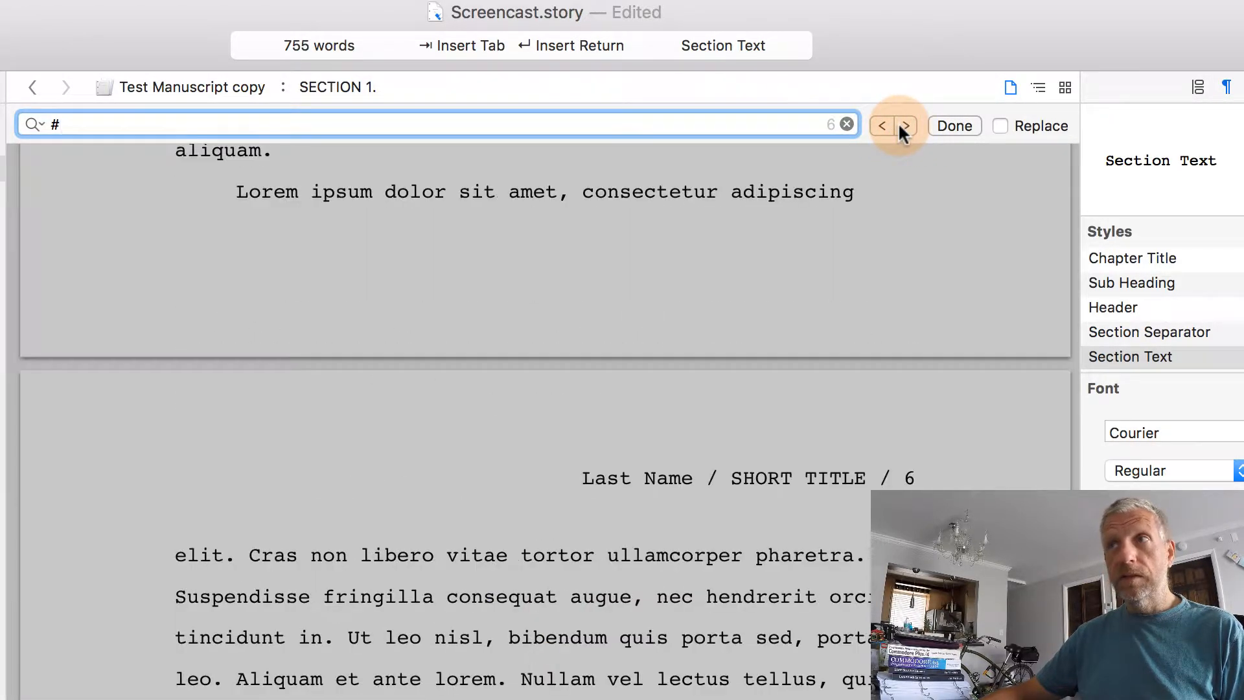
Step back and forth through the "#" matches in the manuscript copy to reach the separator above the "Hello" dialogue
{"action": "left_click", "coordinate": [880, 127]}
{"action": "left_click", "coordinate": [880, 127]}
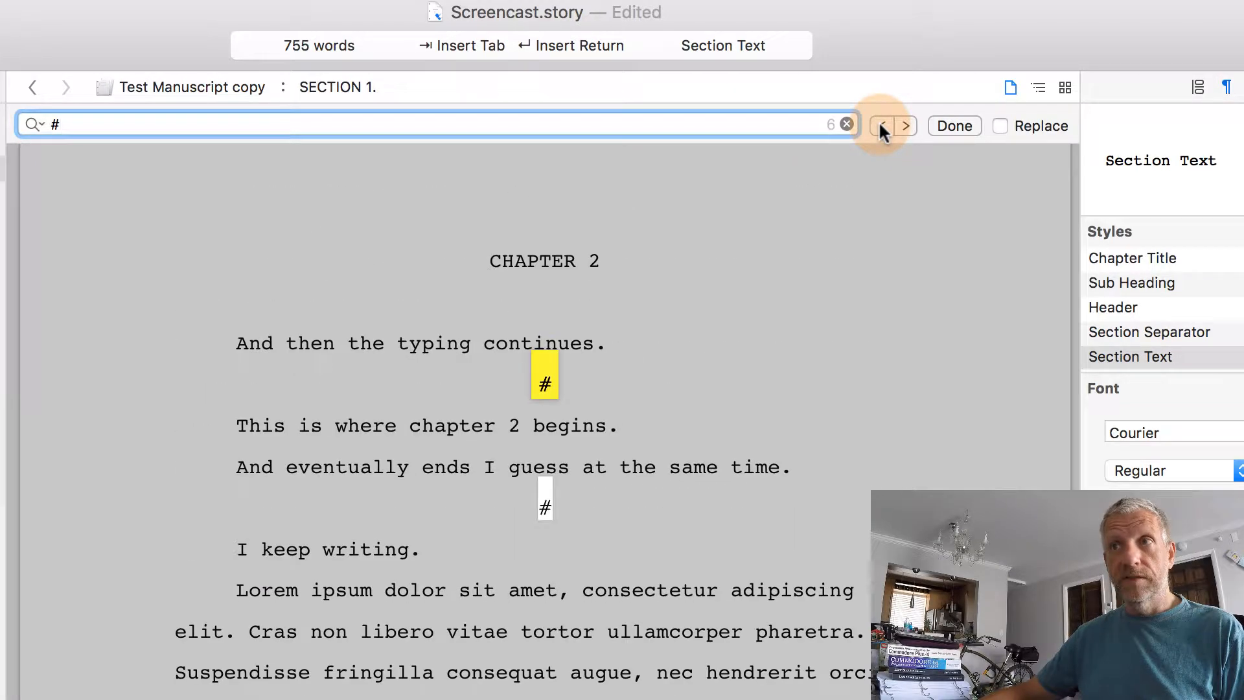
{"action": "left_click", "coordinate": [881, 127]}
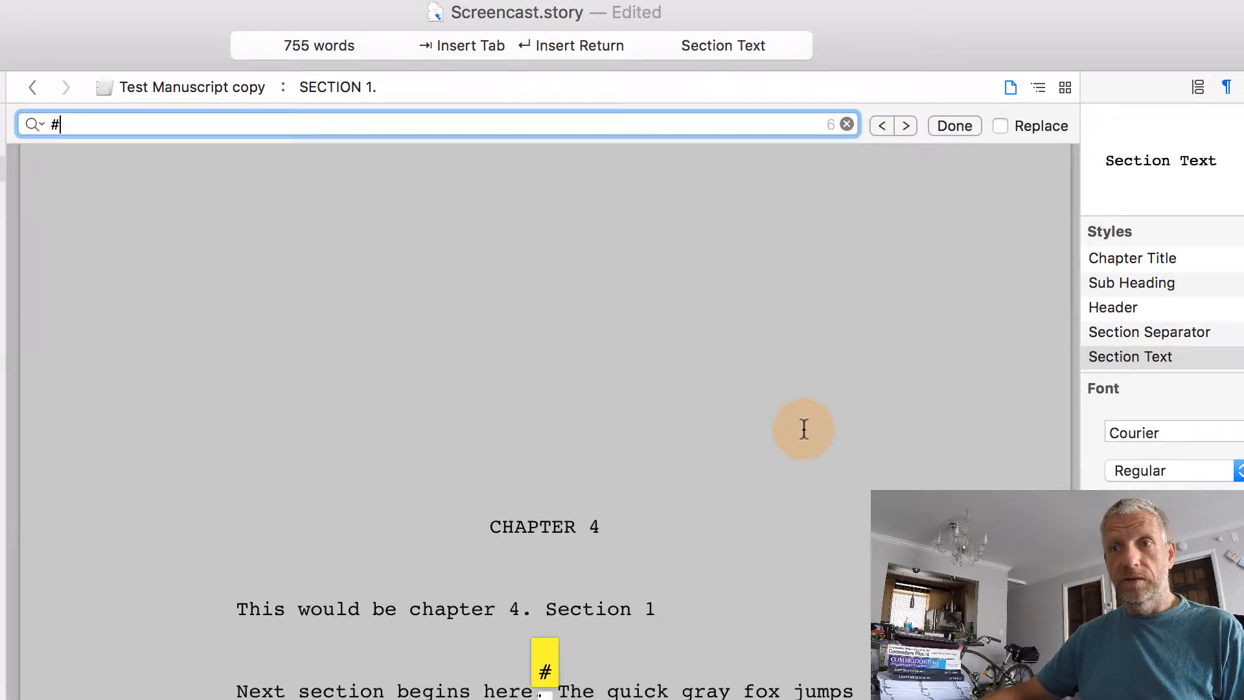
{"action": "scroll", "coordinate": [804, 428], "scroll_direction": "up", "scroll_amount": 10}
{"action": "scroll", "coordinate": [803, 427], "scroll_direction": "up", "scroll_amount": 20}
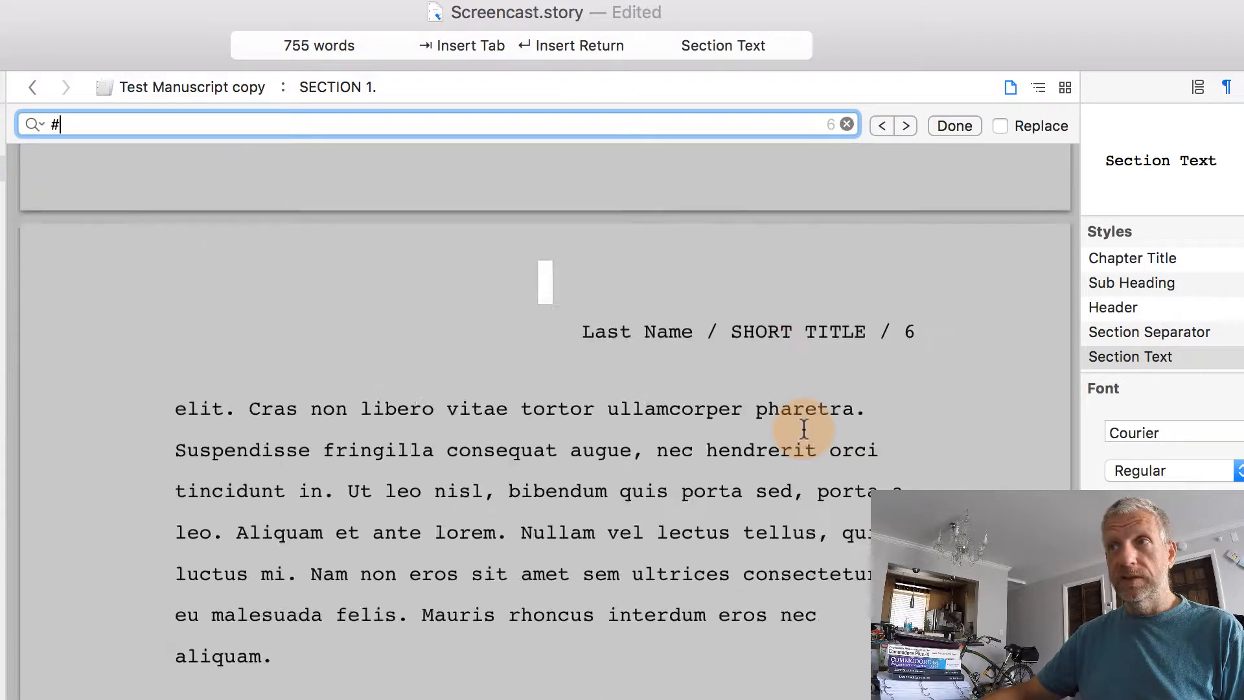
{"action": "scroll", "coordinate": [803, 427], "scroll_direction": "down", "scroll_amount": 8}
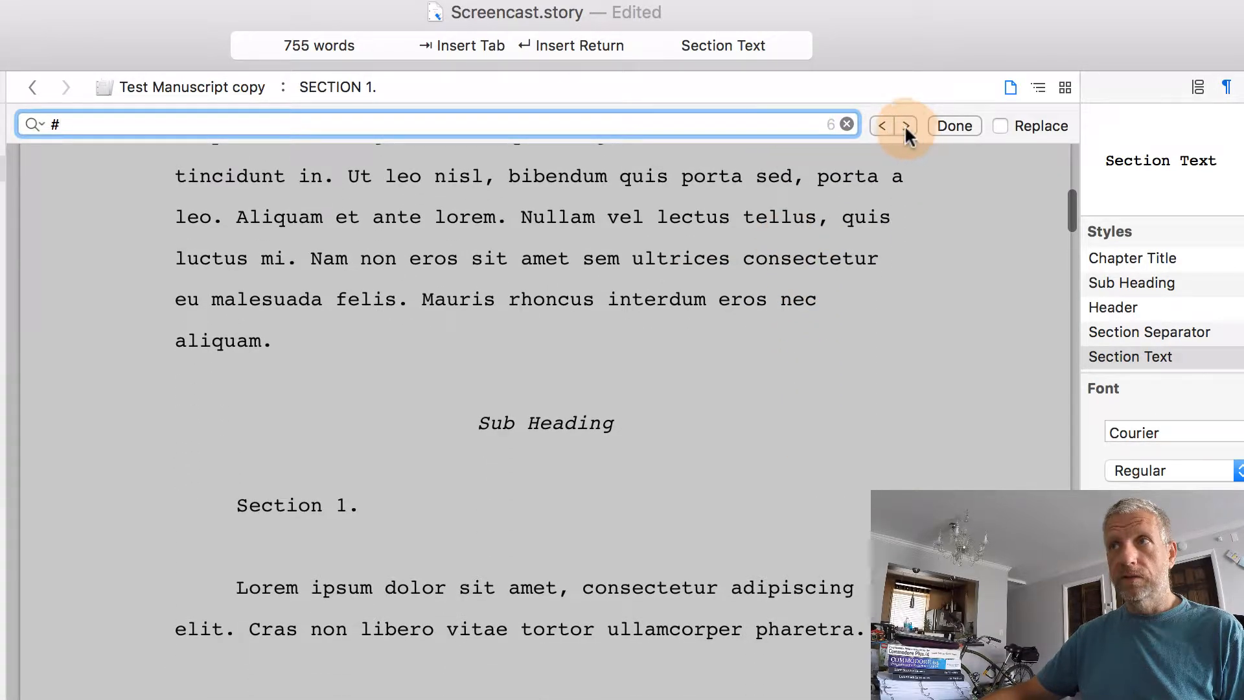
{"action": "left_click", "coordinate": [887, 126]}
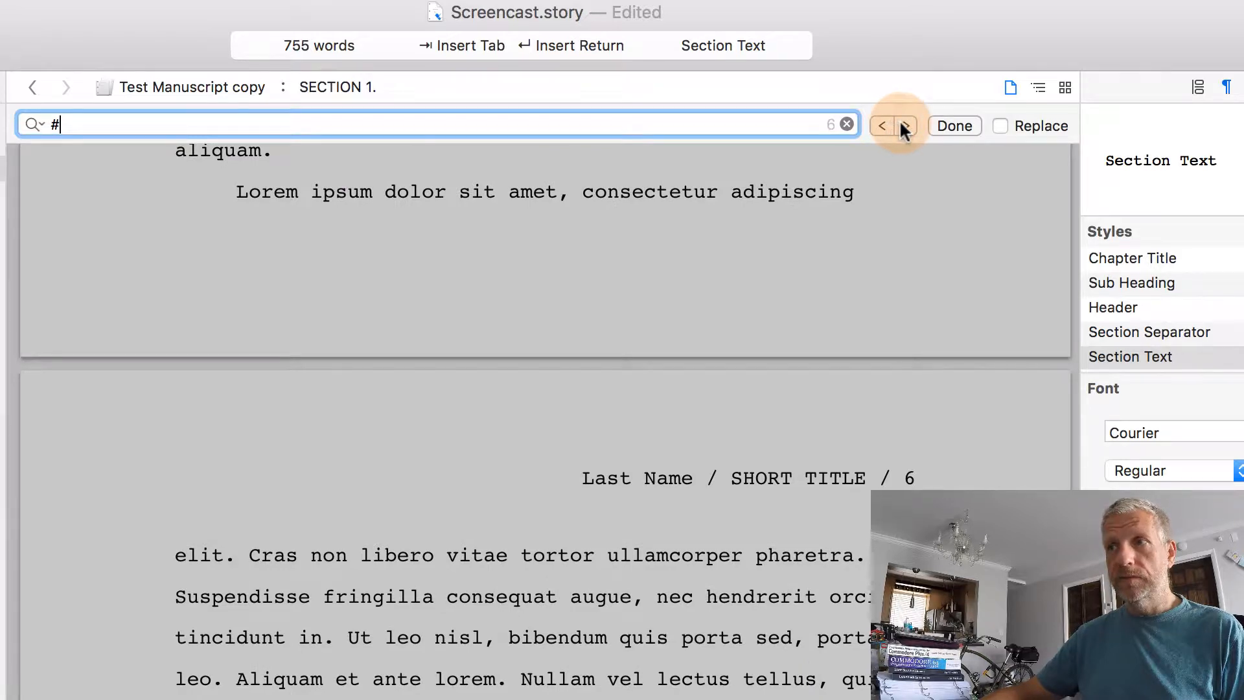
{"action": "left_click", "coordinate": [905, 127]}
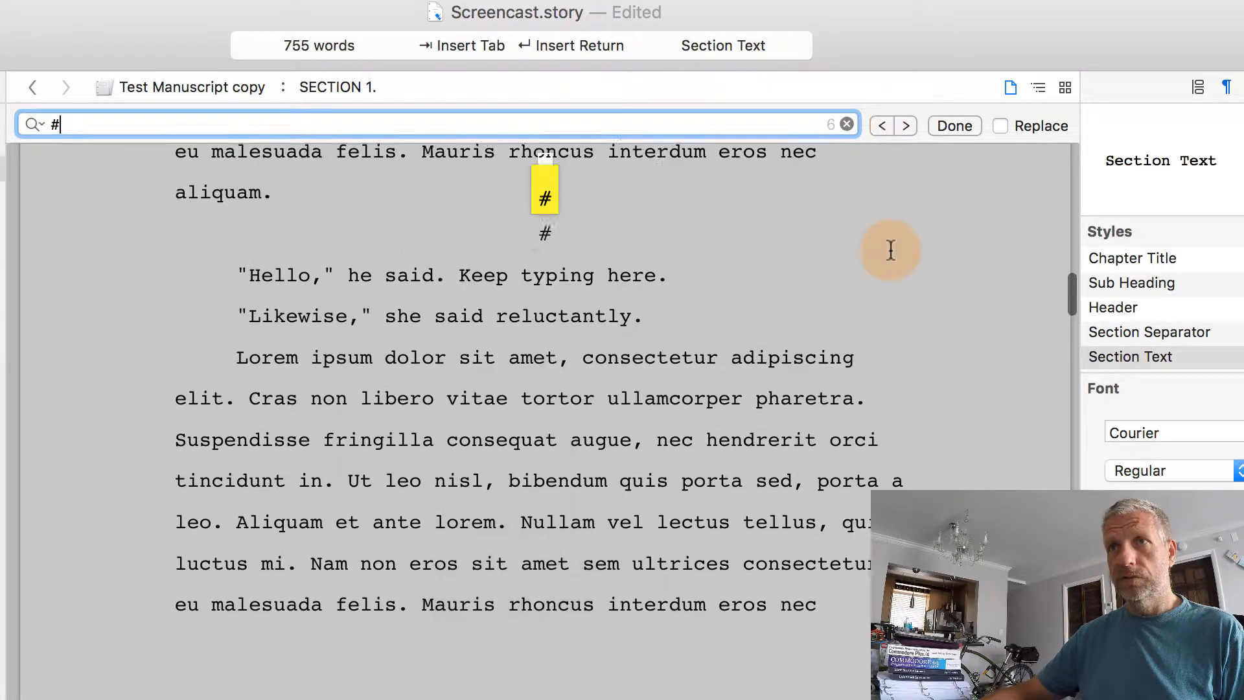
{"action": "scroll", "coordinate": [891, 250], "scroll_direction": "up", "scroll_amount": 4}
{"action": "scroll", "coordinate": [891, 250], "scroll_direction": "down", "scroll_amount": 1}
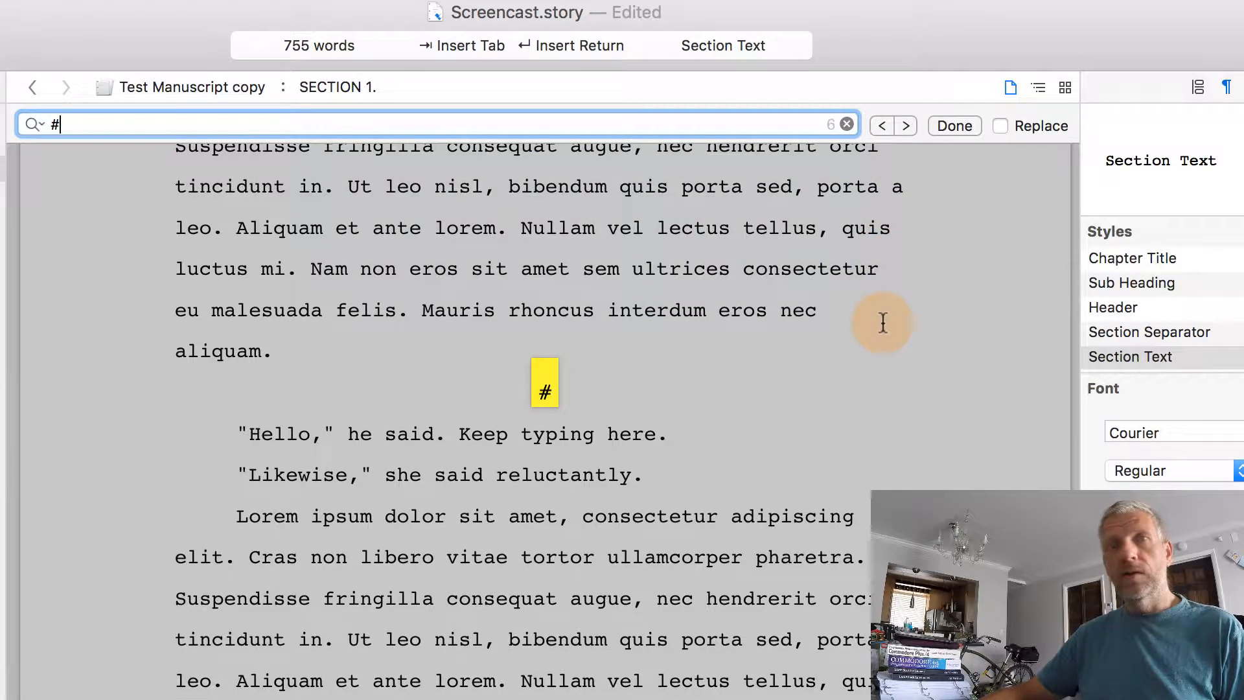
Turn on replacing and replace the "#" separator above the "Hello" dialogue with "* * * * *"
{"action": "left_click", "coordinate": [1000, 126]}
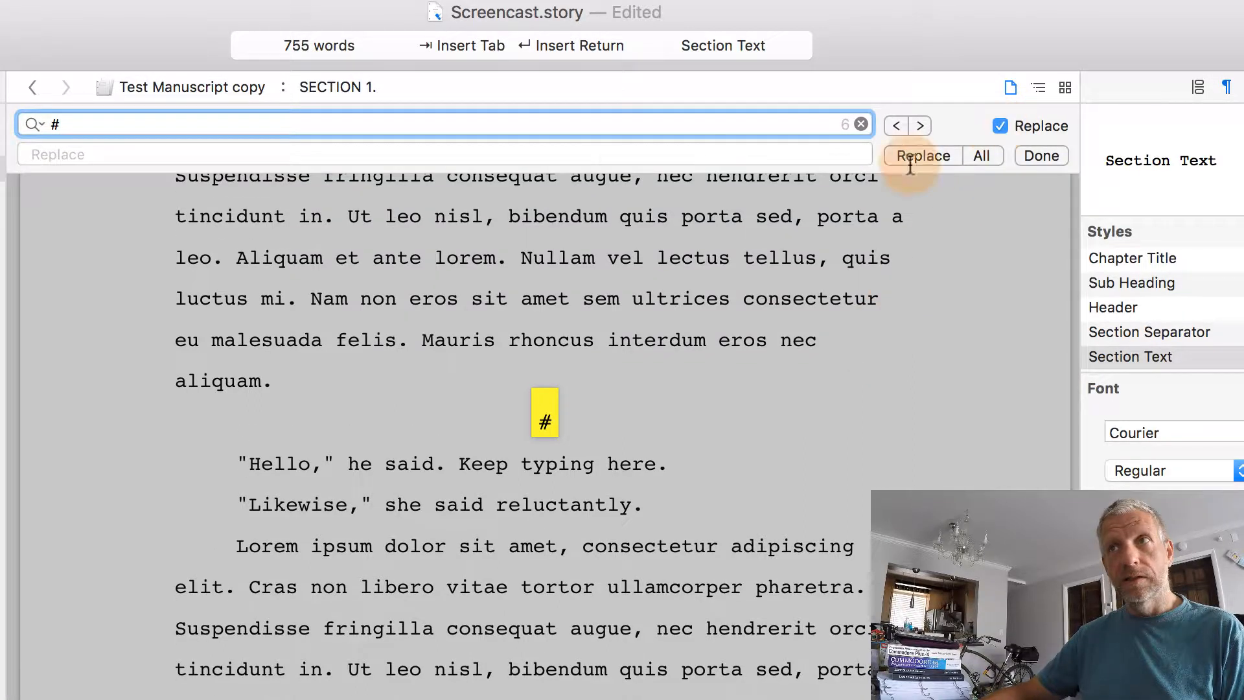
{"action": "left_click", "coordinate": [727, 155]}
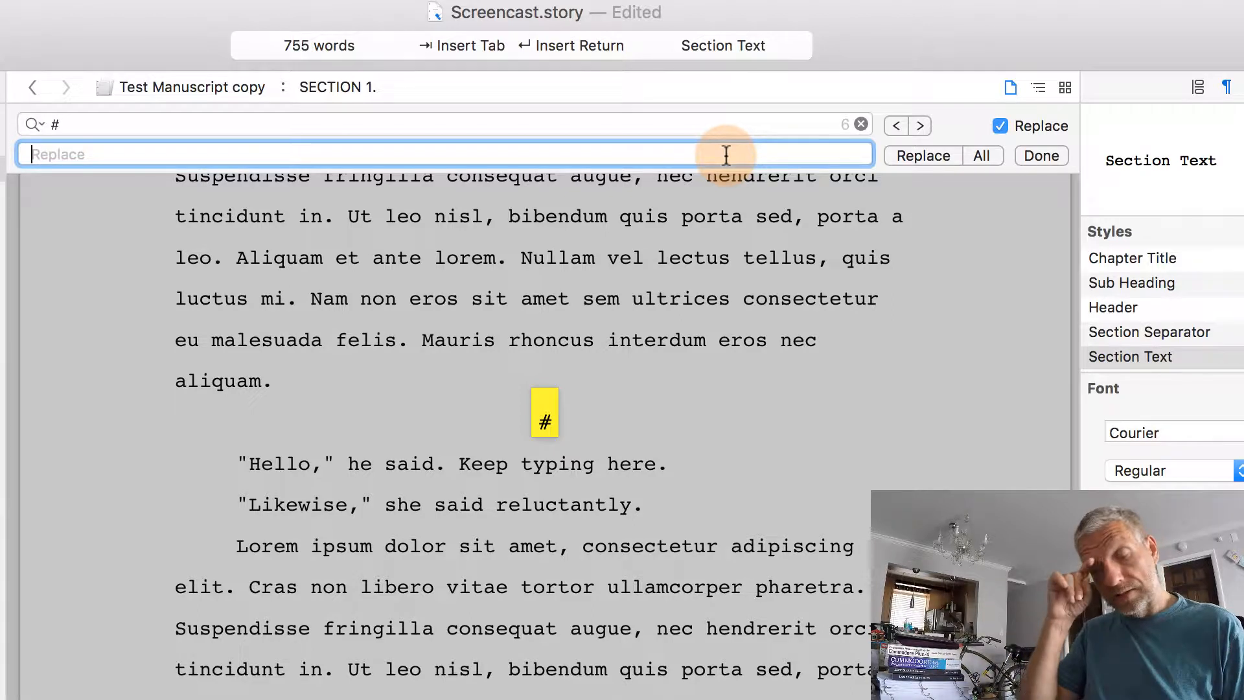
{"action": "left_click", "coordinate": [726, 155]}
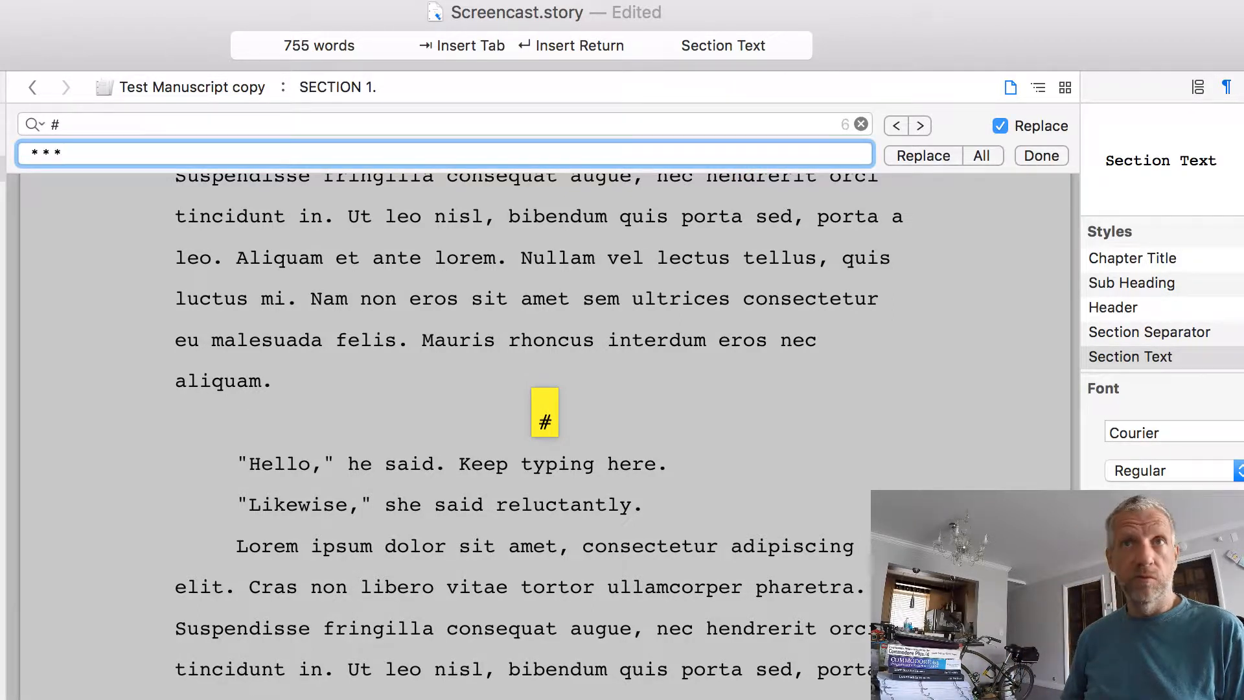
{"action": "type", "text": "* * * * *"}
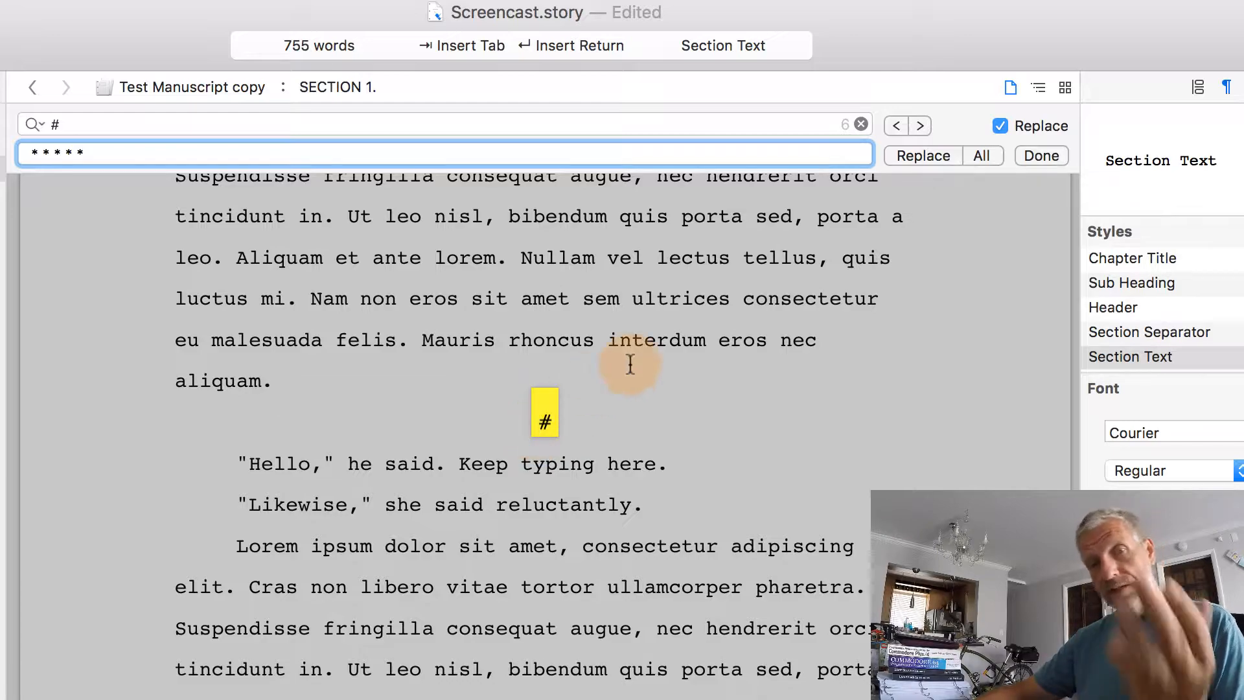
{"action": "left_click", "coordinate": [926, 154]}
{"action": "scroll", "coordinate": [701, 338], "scroll_direction": "up", "scroll_amount": 10}
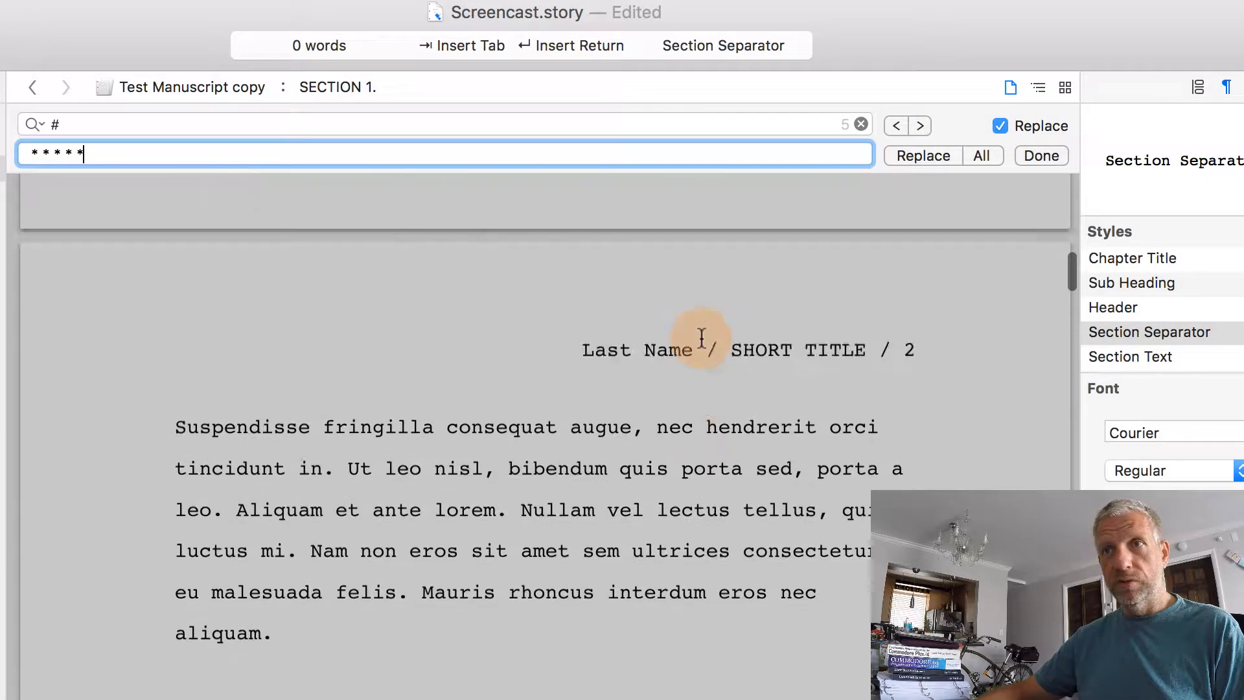
{"action": "scroll", "coordinate": [702, 338], "scroll_direction": "down", "scroll_amount": 5}
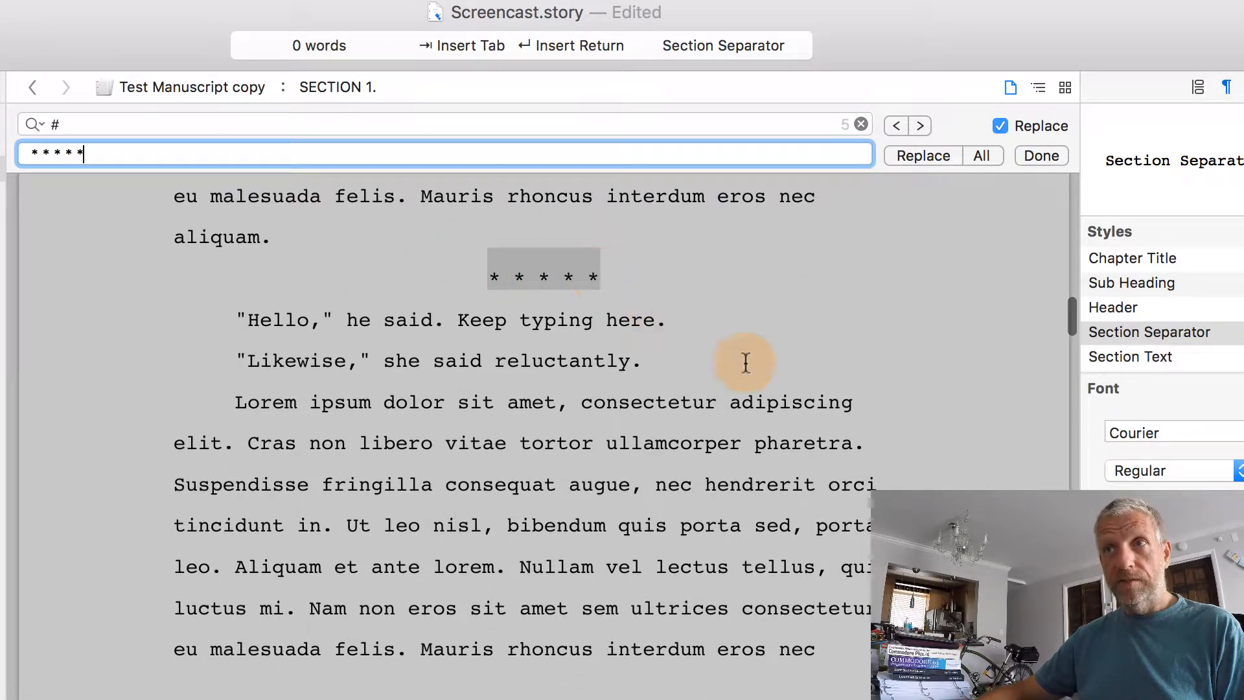
Replace all remaining "#" separators in the manuscript copy with "* * * * *" and review the replaced separators
{"action": "scroll", "coordinate": [745, 362], "scroll_direction": "down", "scroll_amount": 10}
{"action": "scroll", "coordinate": [745, 363], "scroll_direction": "down", "scroll_amount": 8}
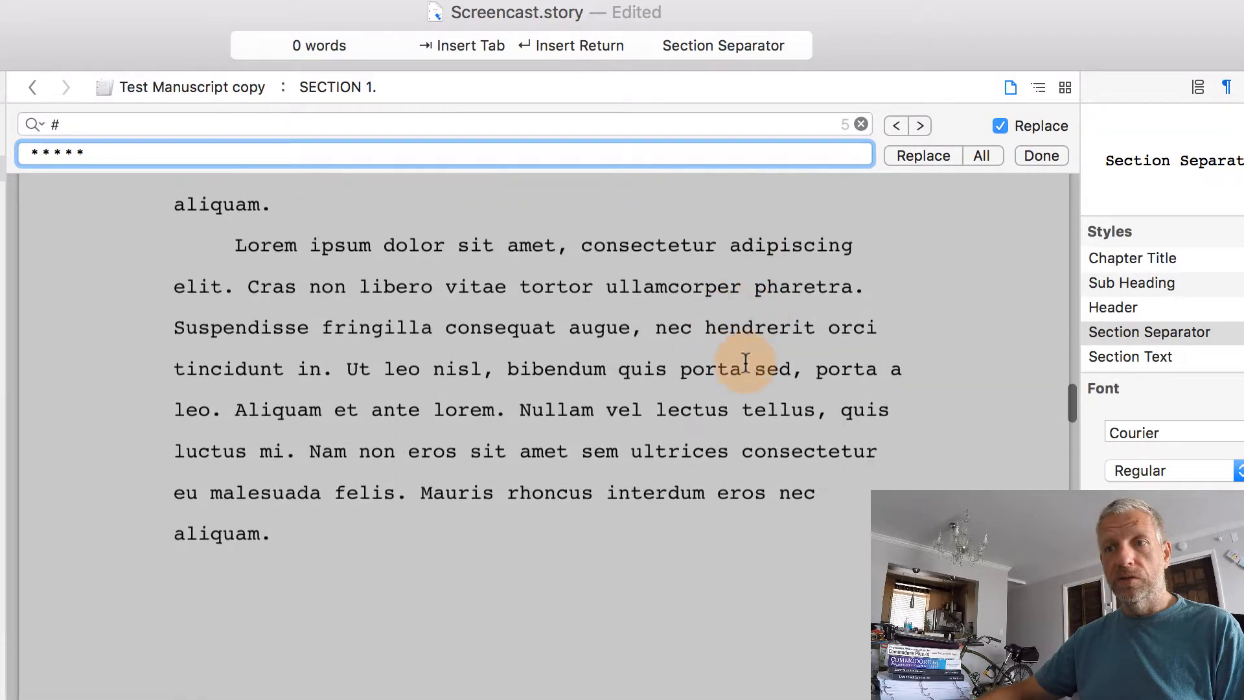
{"action": "scroll", "coordinate": [744, 359], "scroll_direction": "down", "scroll_amount": 2}
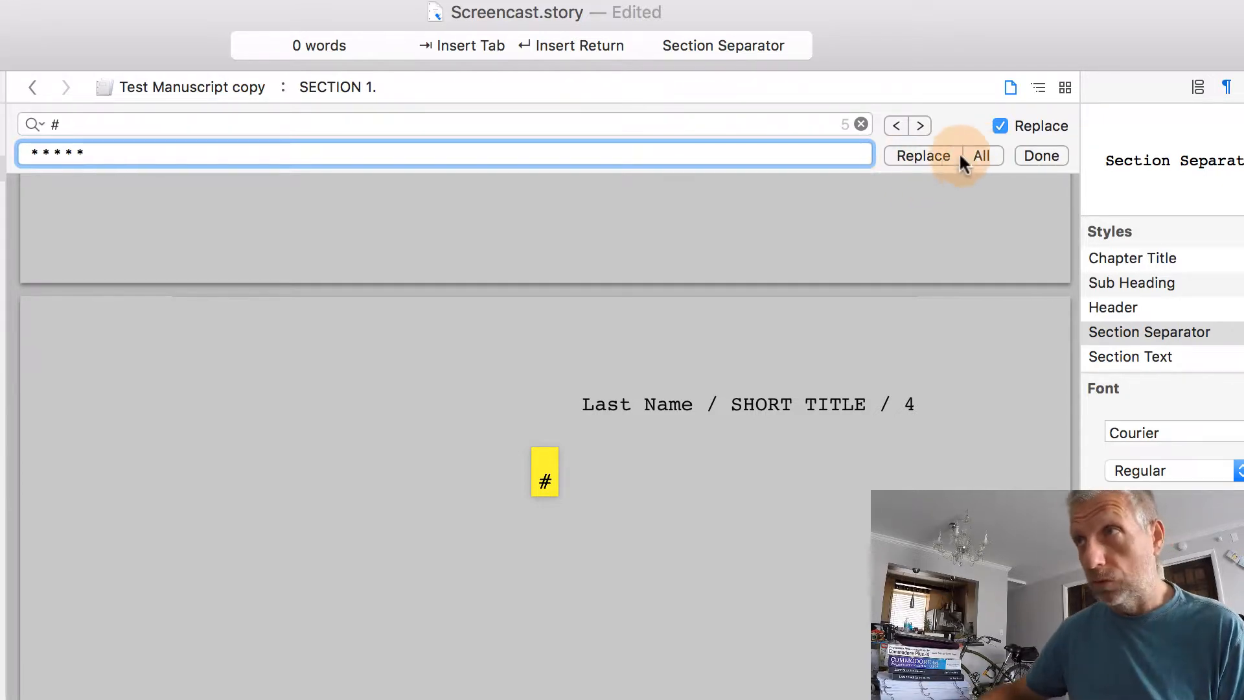
{"action": "left_click", "coordinate": [980, 155]}
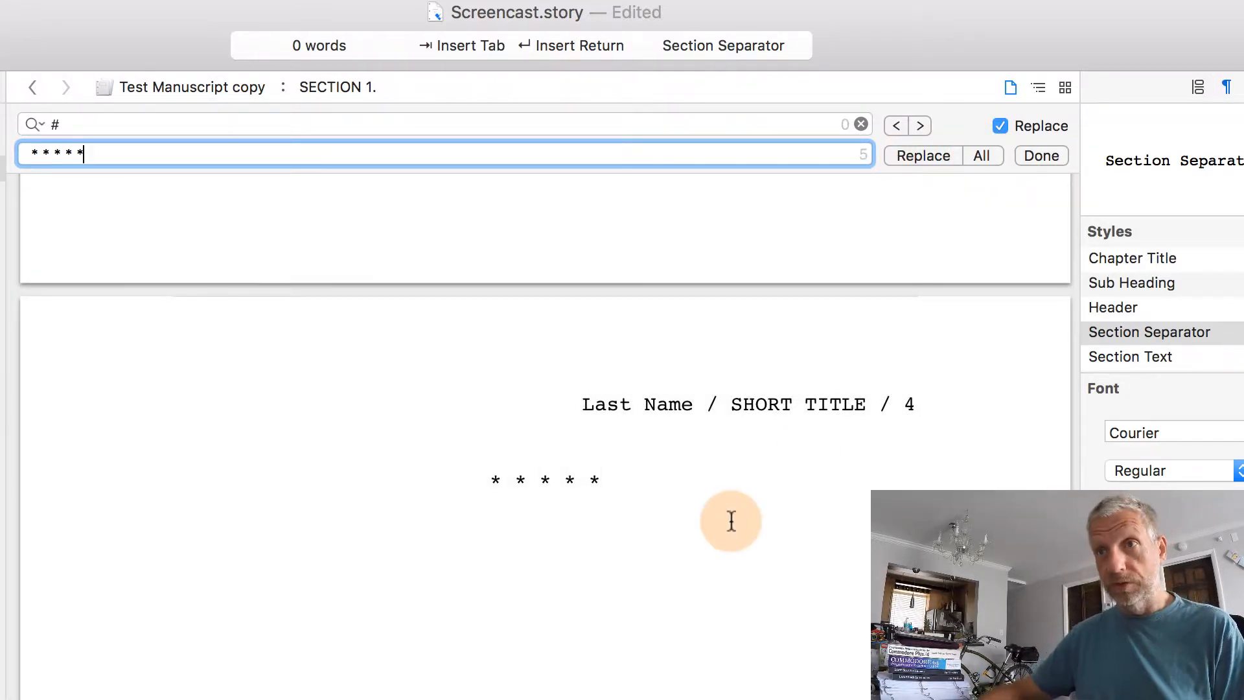
{"action": "scroll", "coordinate": [731, 520], "scroll_direction": "up", "scroll_amount": 20}
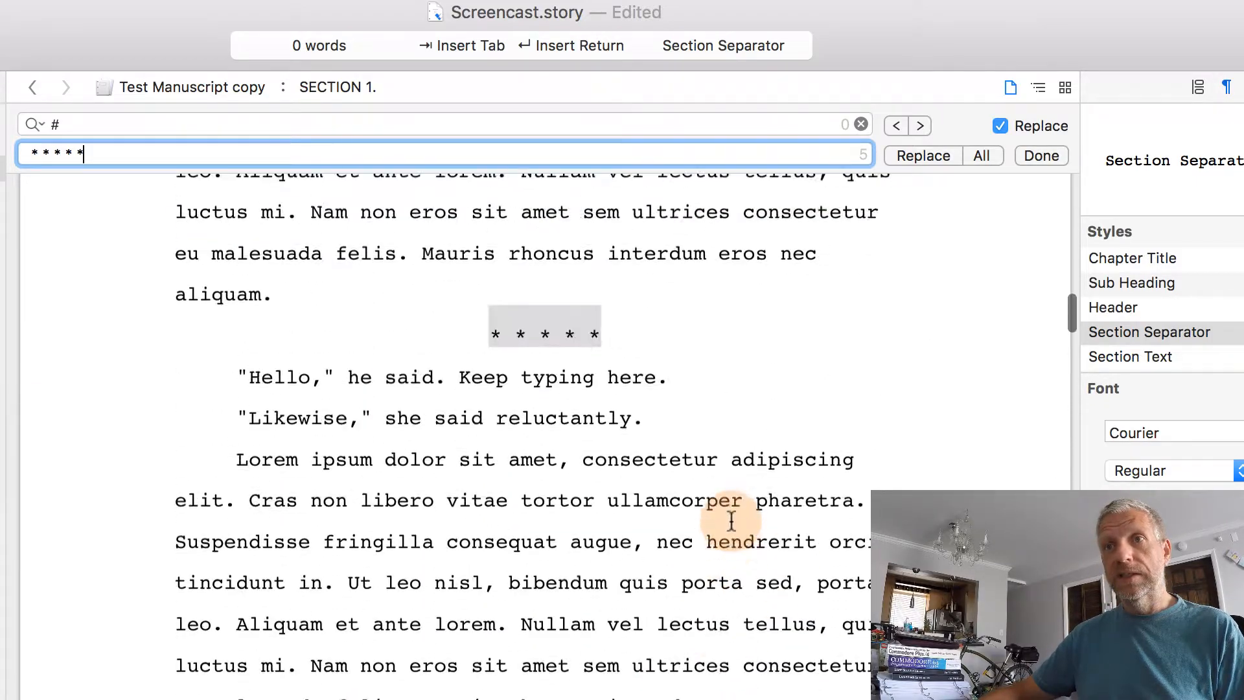
{"action": "scroll", "coordinate": [731, 520], "scroll_direction": "up", "scroll_amount": 5}
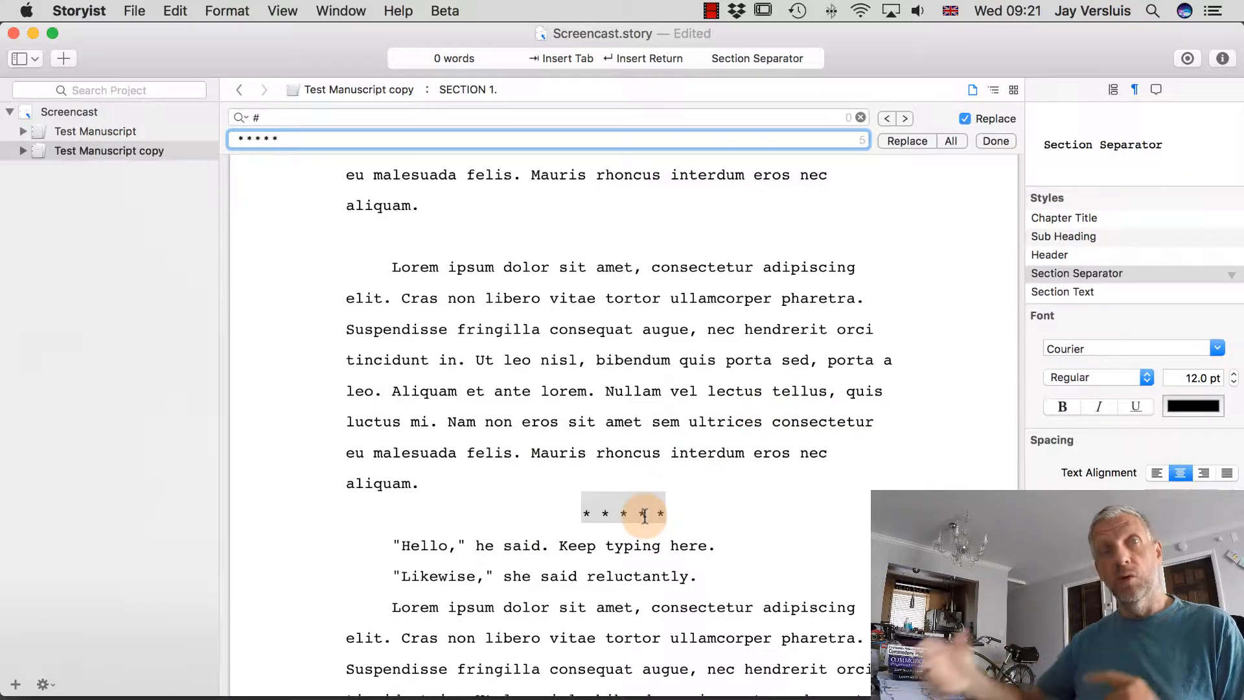
Expand the chapters of Test Manuscript copy and Test Manuscript to compare their section outlines, then collapse both manuscripts
{"action": "left_click", "coordinate": [23, 150]}
{"action": "left_click", "coordinate": [39, 188]}
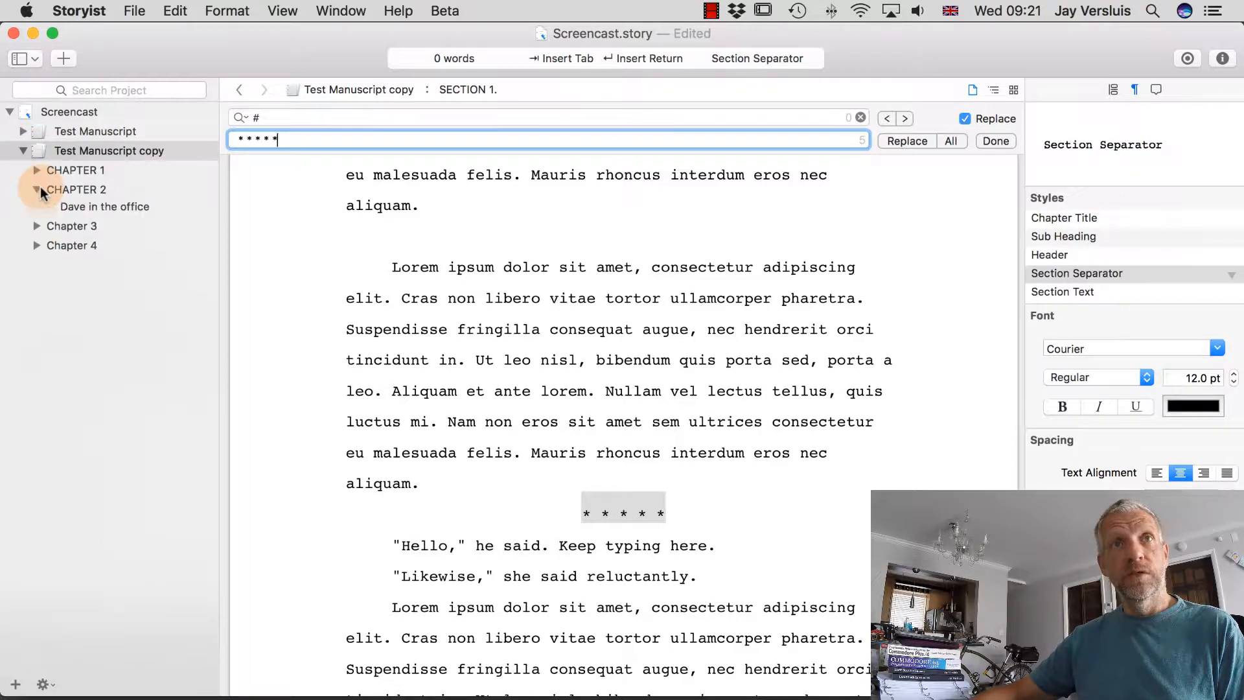
{"action": "left_click", "coordinate": [36, 229]}
{"action": "left_click", "coordinate": [36, 267]}
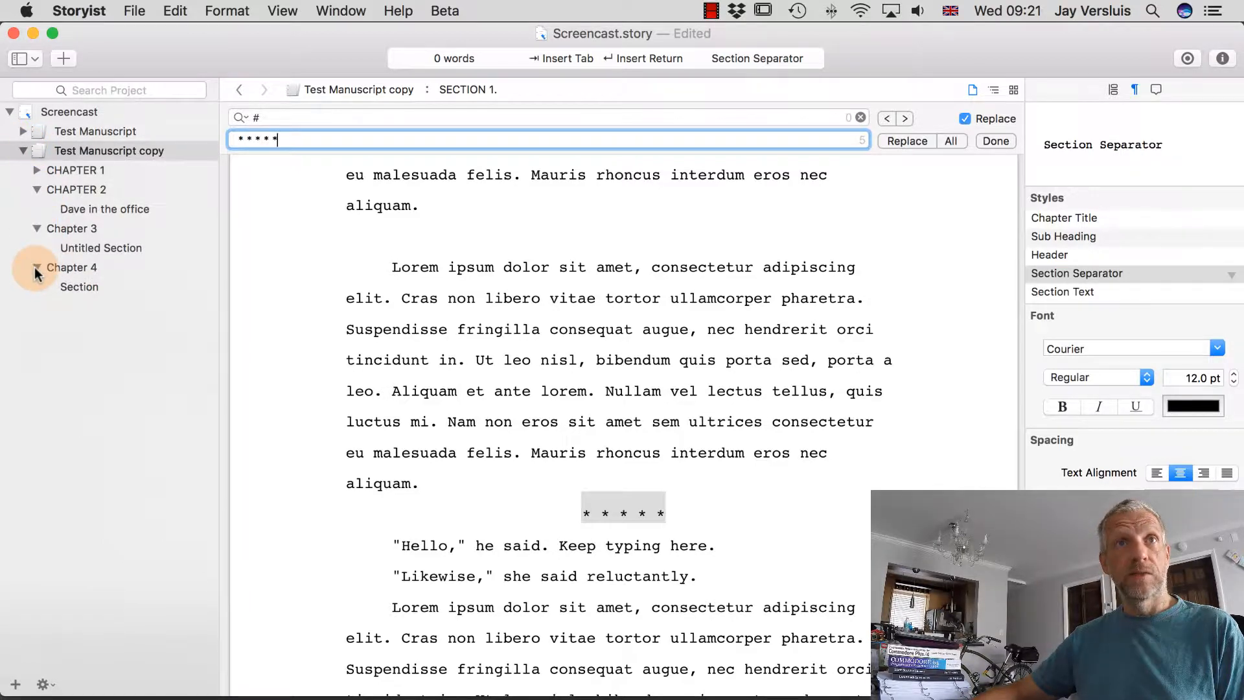
{"action": "left_click", "coordinate": [23, 131]}
{"action": "left_click", "coordinate": [37, 151]}
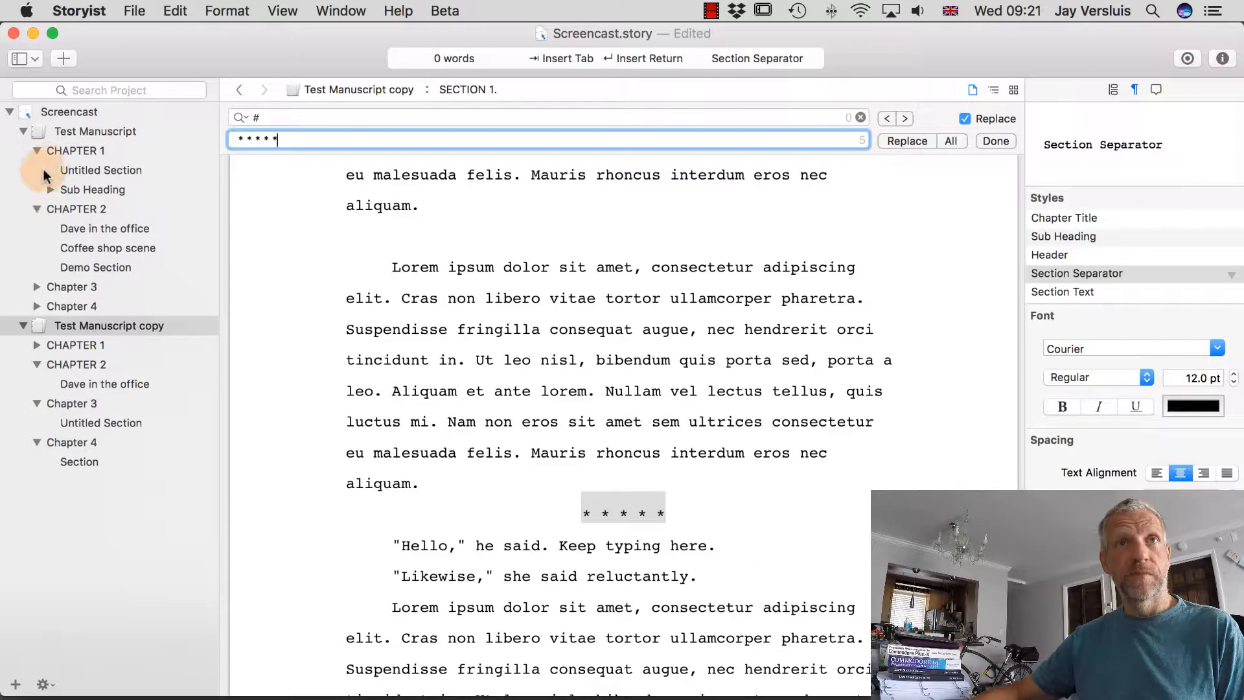
{"action": "left_click", "coordinate": [37, 151]}
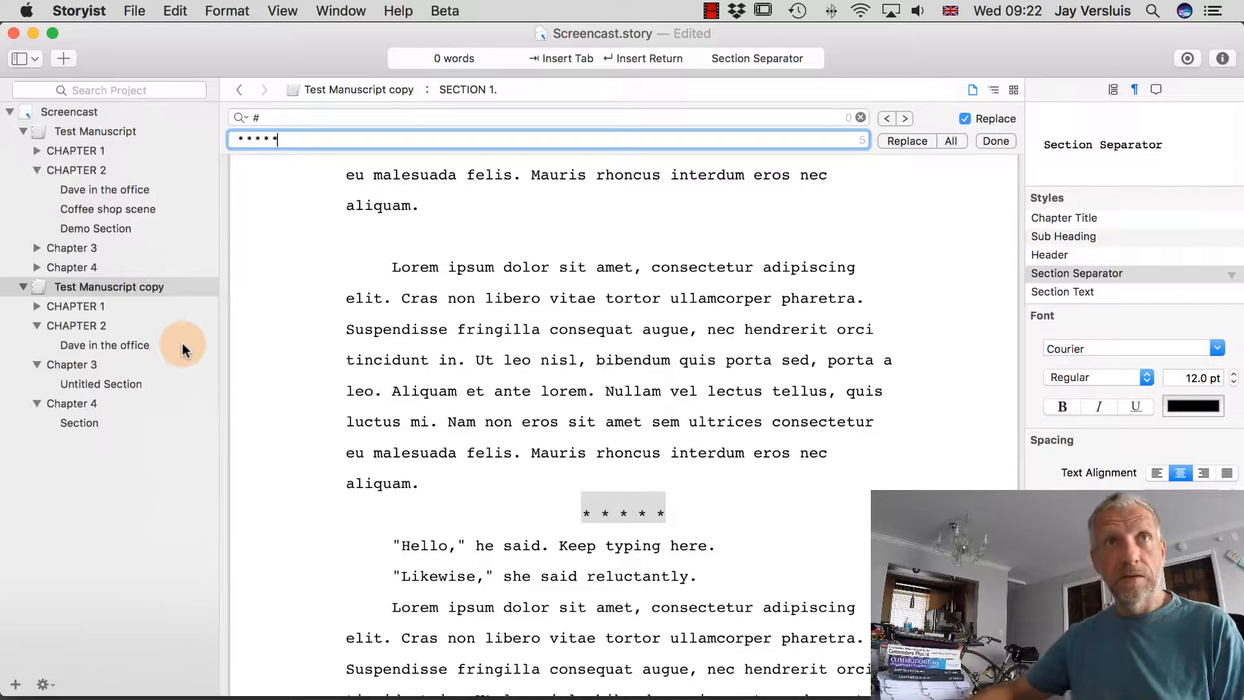
{"action": "left_click", "coordinate": [21, 128]}
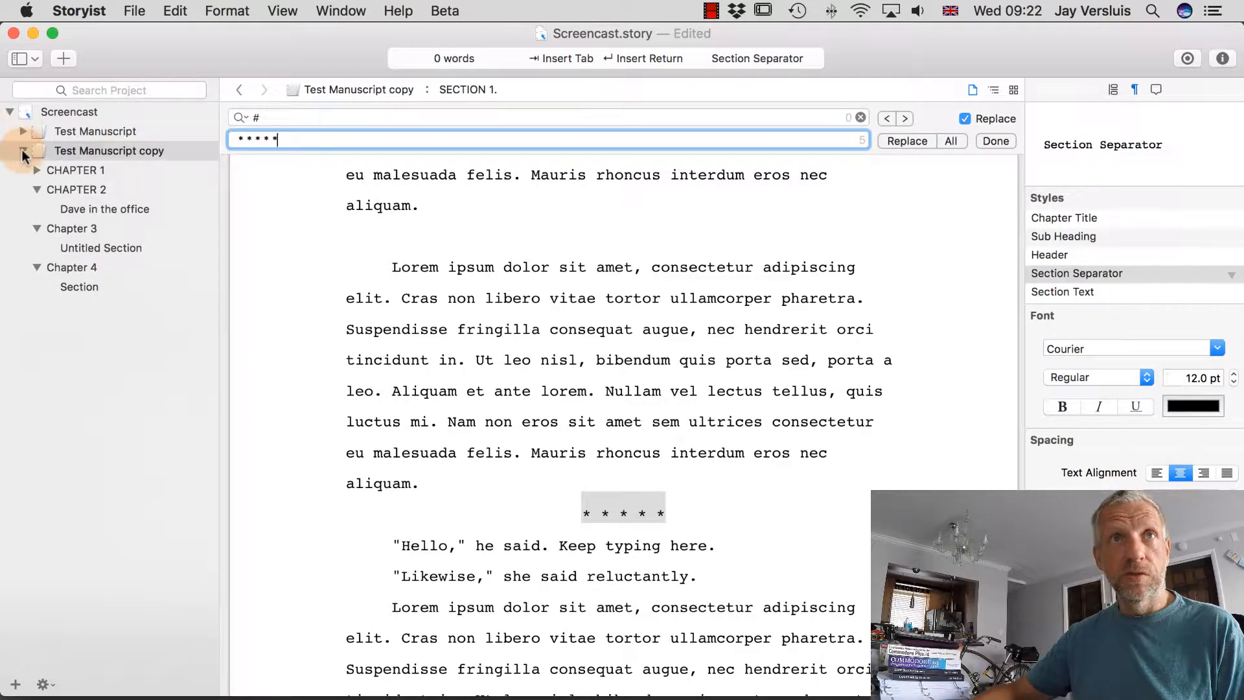
{"action": "left_click", "coordinate": [22, 149]}
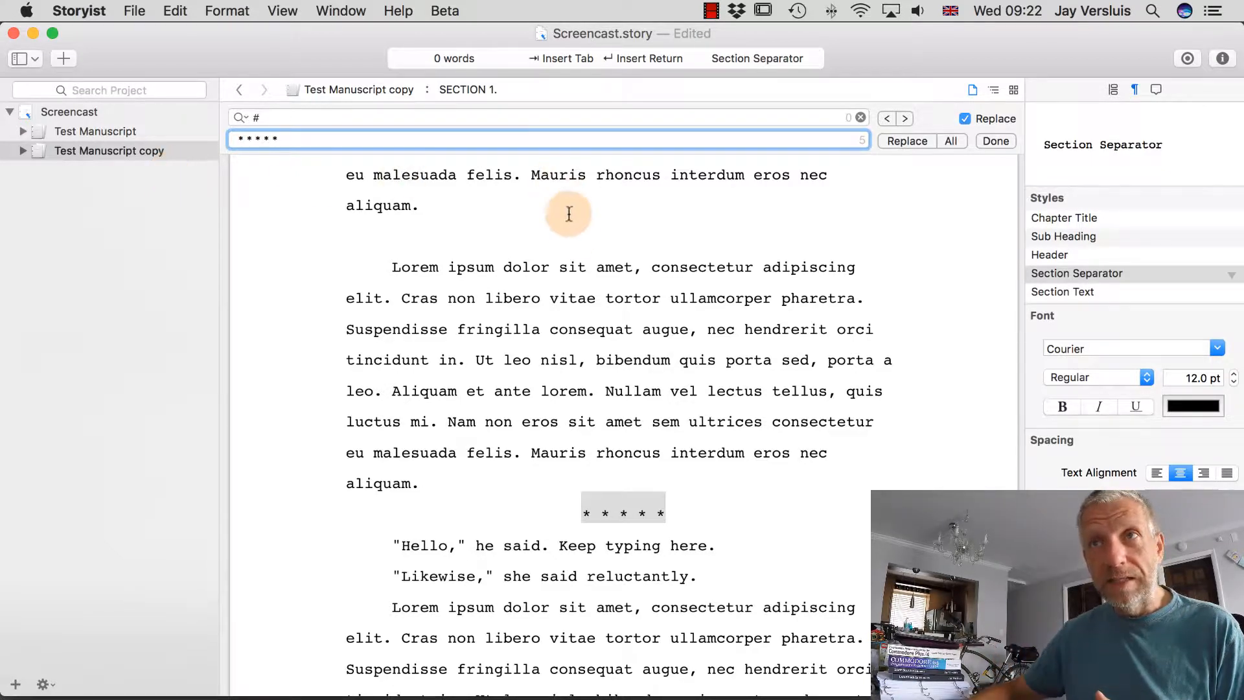
Insert a "#" in Section Separator style on the empty line below "Section 1." in Chapter 1
{"action": "left_click", "coordinate": [583, 233]}
{"action": "scroll", "coordinate": [644, 250], "scroll_direction": "up", "scroll_amount": 5}
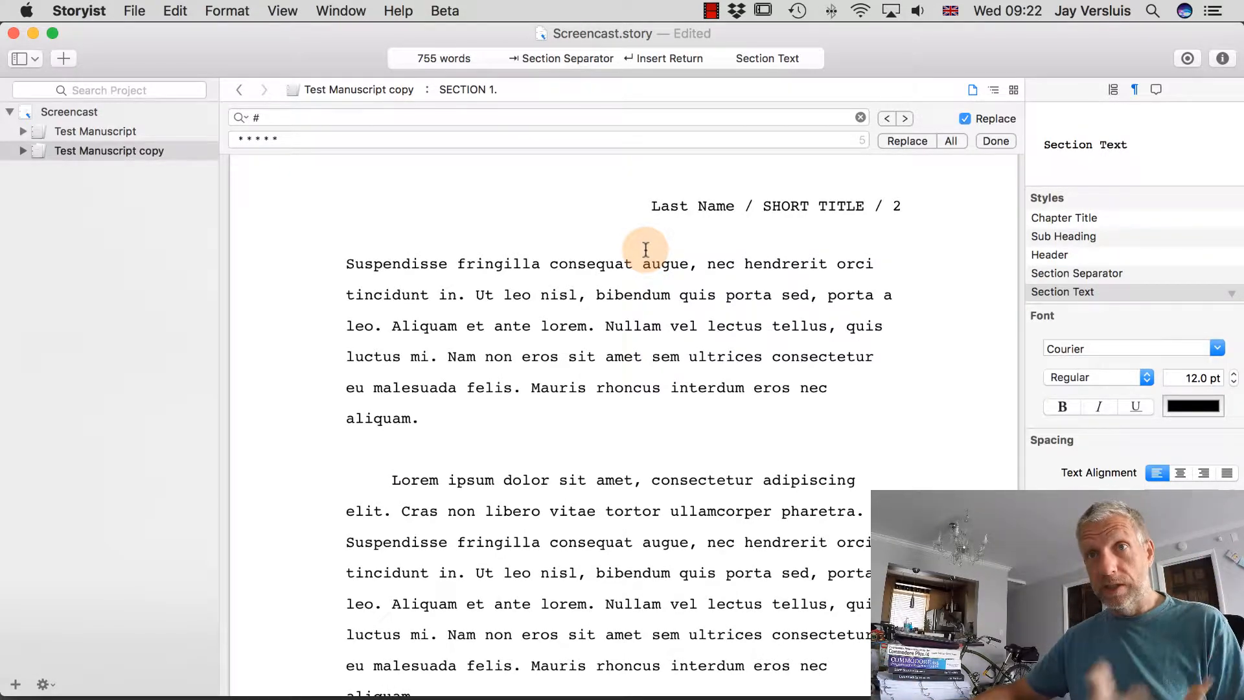
{"action": "scroll", "coordinate": [631, 347], "scroll_direction": "up", "scroll_amount": 10}
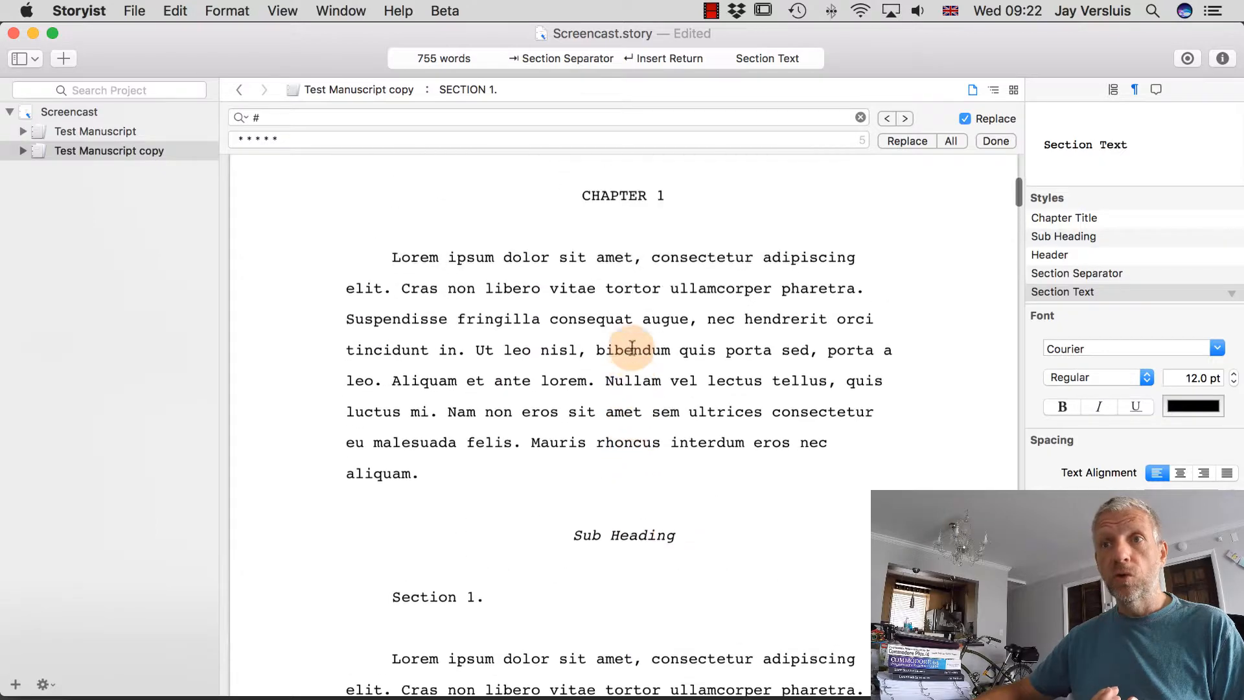
{"action": "scroll", "coordinate": [632, 348], "scroll_direction": "down", "scroll_amount": 5}
{"action": "scroll", "coordinate": [631, 348], "scroll_direction": "down", "scroll_amount": 1}
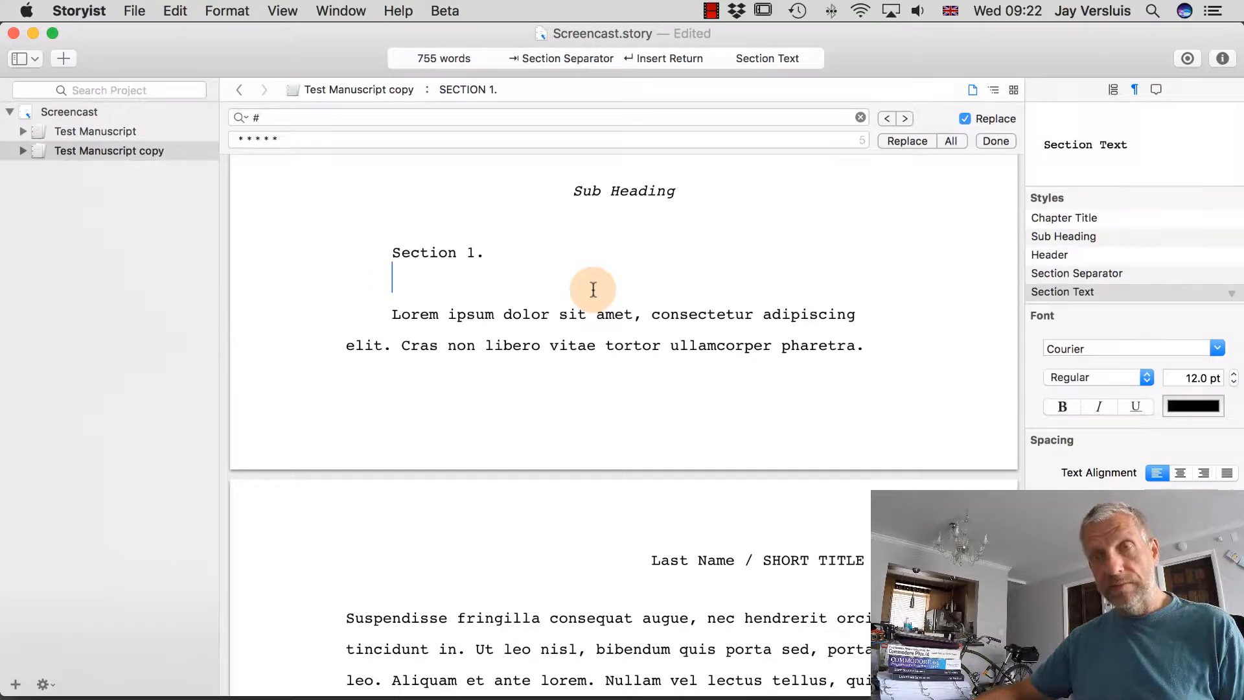
{"action": "key", "text": "Tab"}
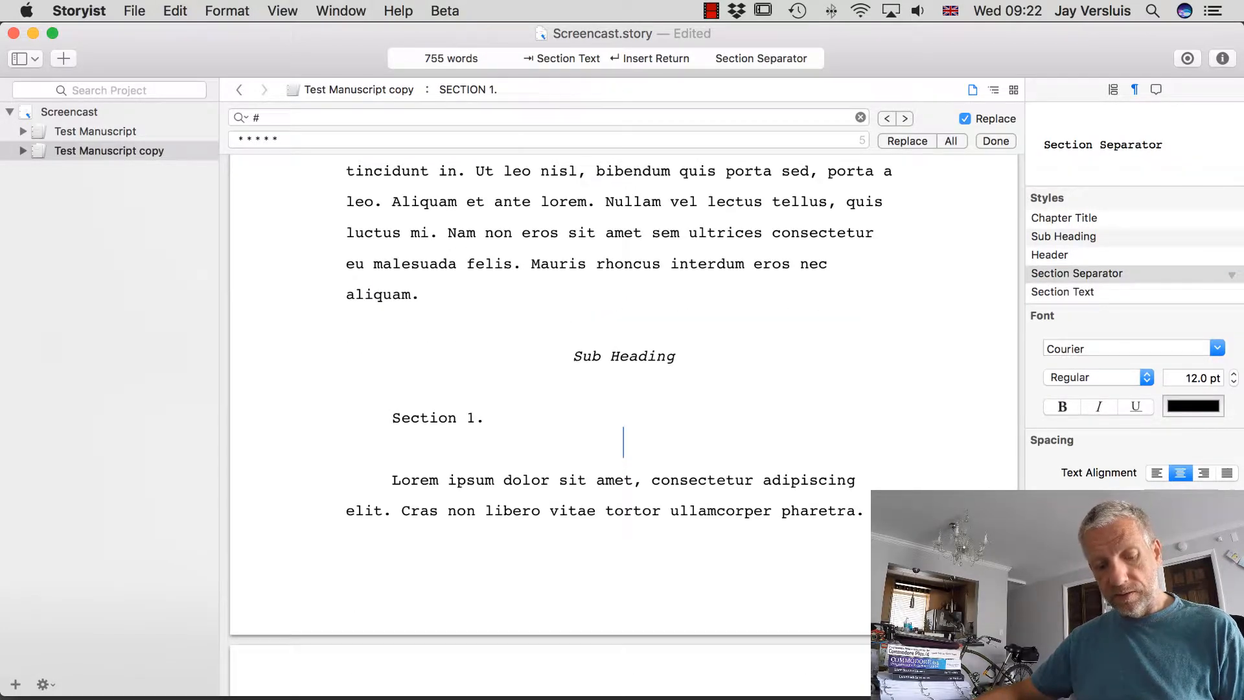
{"action": "type", "text": "#"}
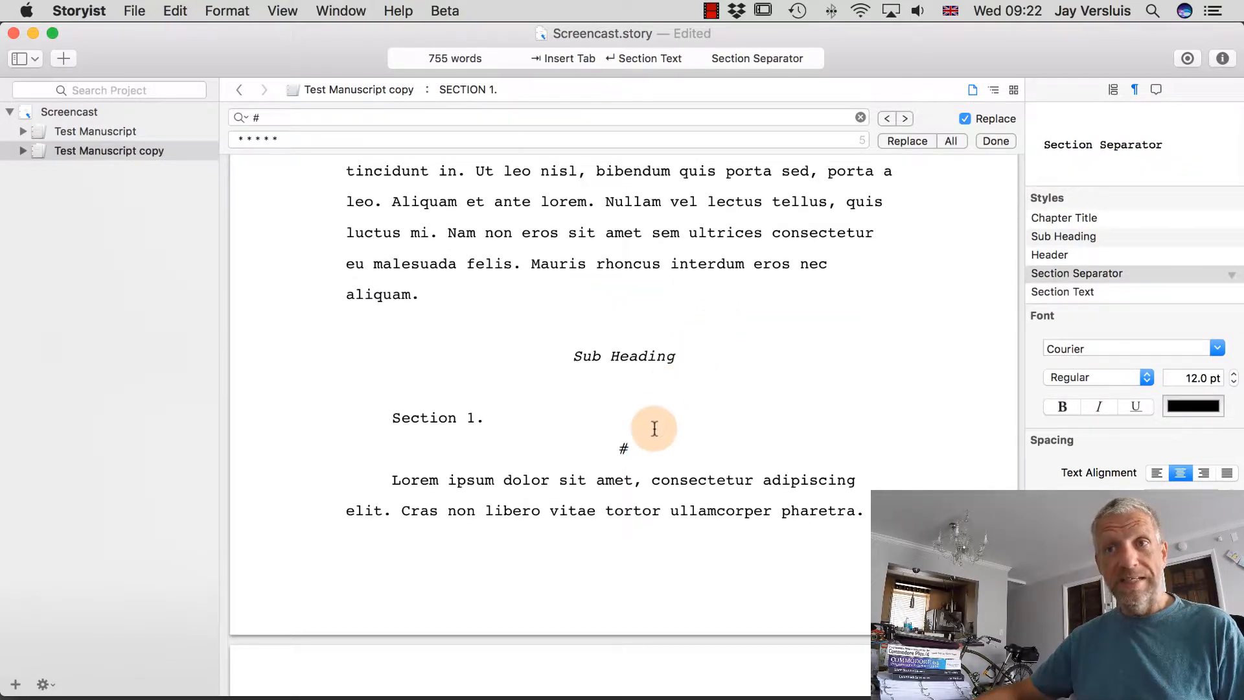
Insert a "#" in Section Separator style on the empty line between the two paragraphs on page 2
{"action": "scroll", "coordinate": [651, 431], "scroll_direction": "down", "scroll_amount": 8}
{"action": "scroll", "coordinate": [655, 434], "scroll_direction": "down", "scroll_amount": 2}
{"action": "left_click", "coordinate": [615, 487]}
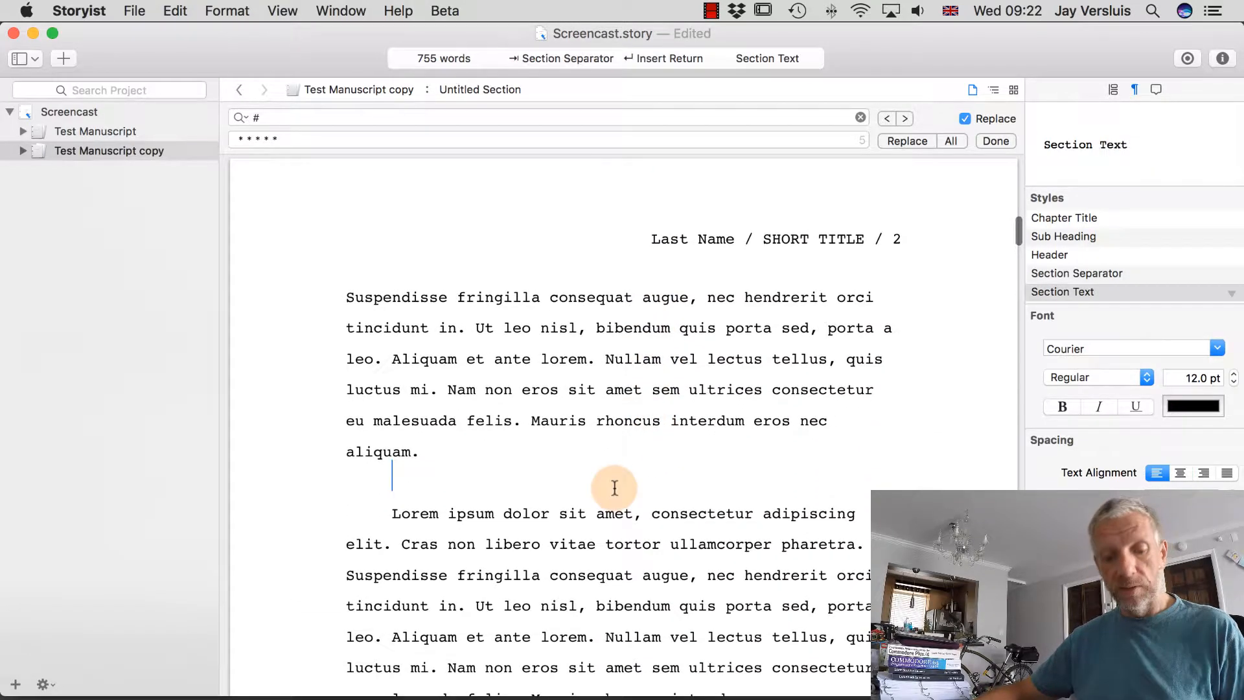
{"action": "key", "text": "Tab"}
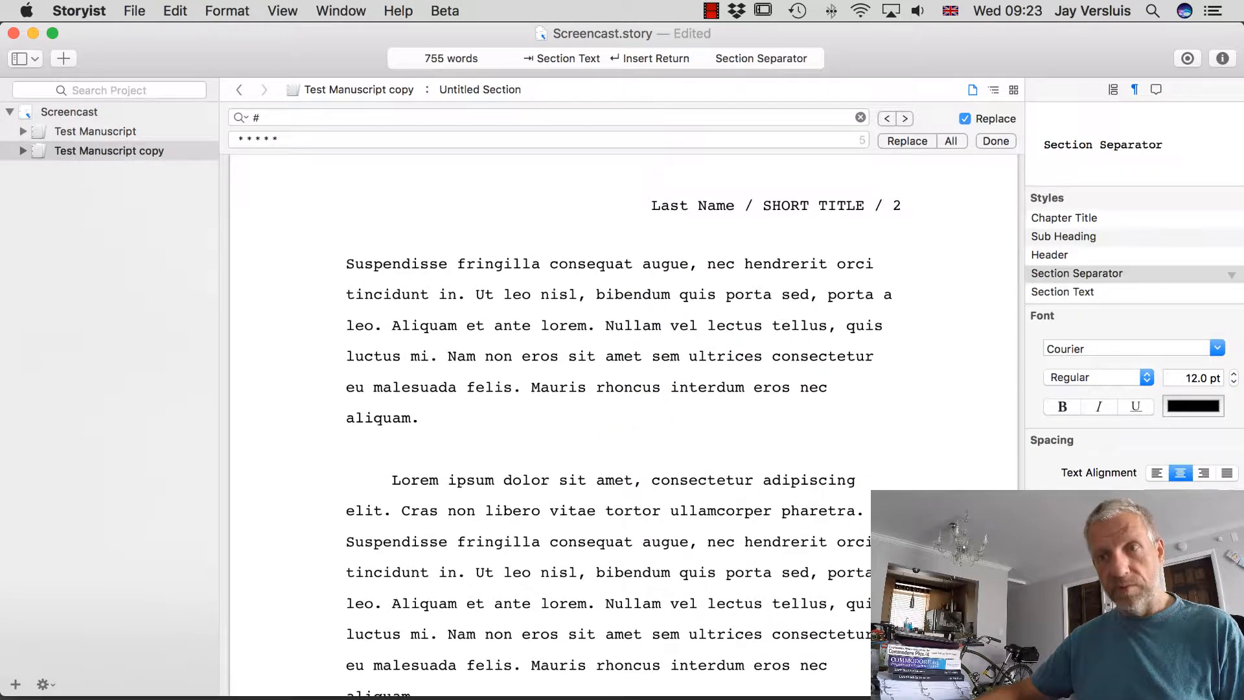
{"action": "type", "text": "#"}
Replace the asterisk separator above the "Hello" dialogue with "-----"
{"action": "scroll", "coordinate": [621, 447], "scroll_direction": "down", "scroll_amount": 5}
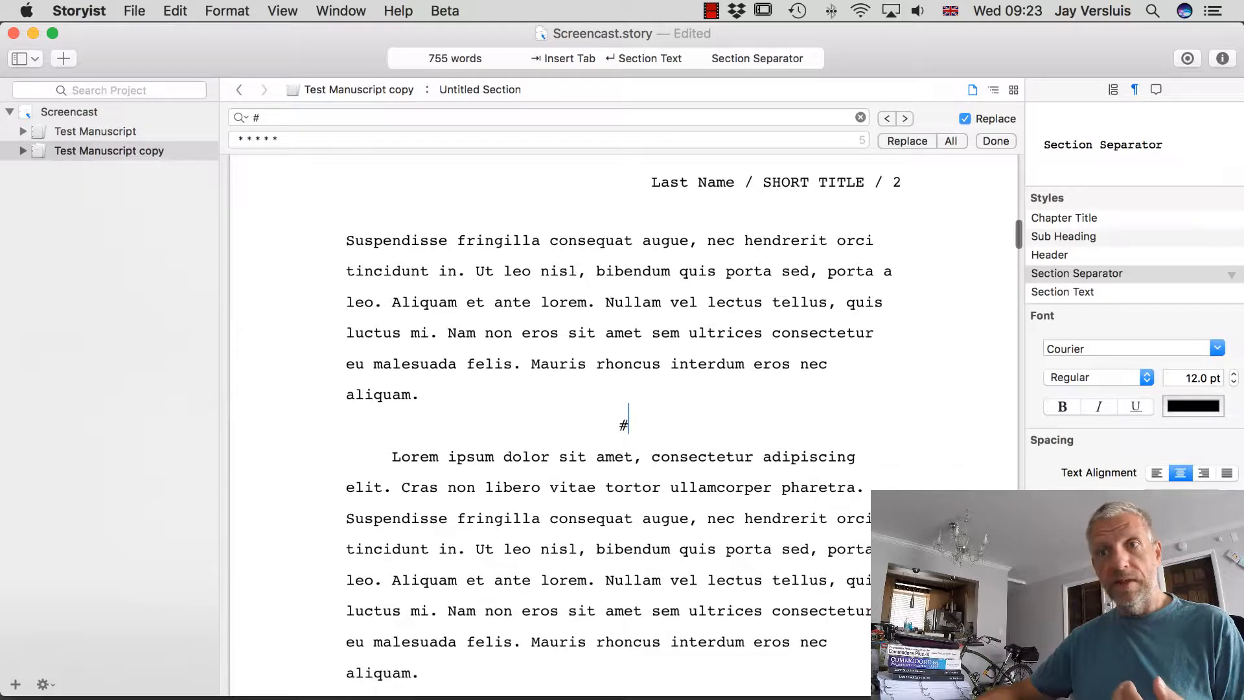
{"action": "left_click", "coordinate": [592, 477]}
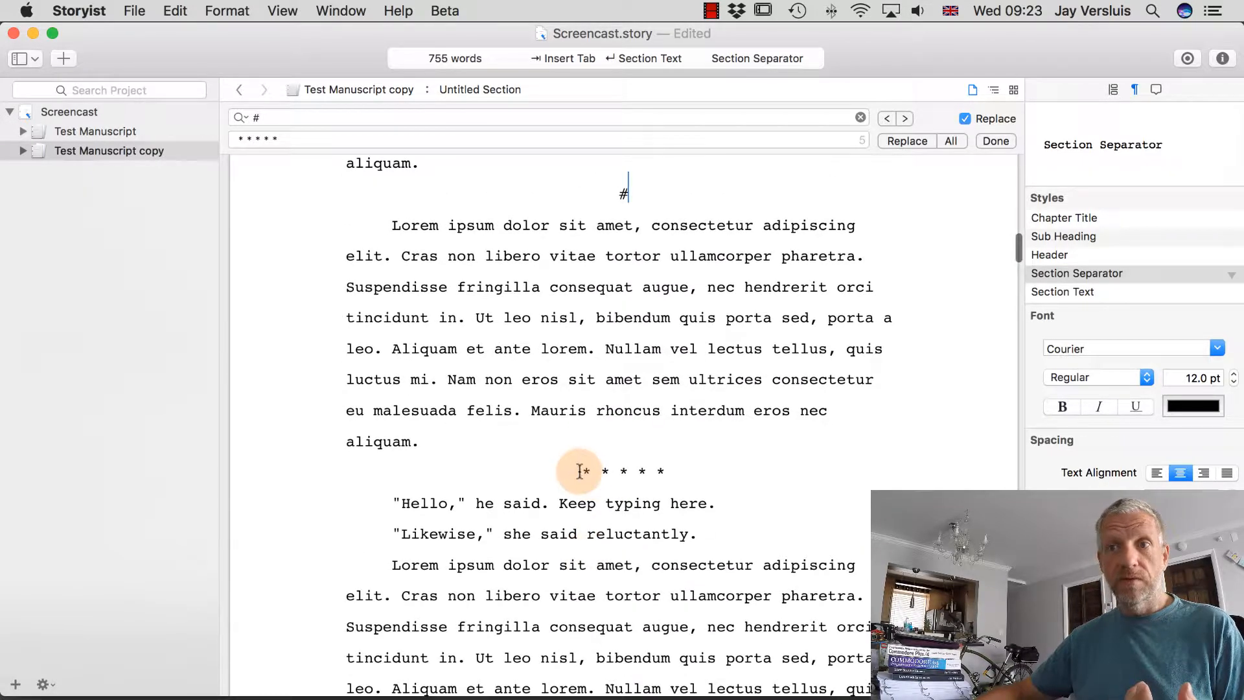
{"action": "left_click_drag", "start_coordinate": [592, 467], "coordinate": [673, 468]}
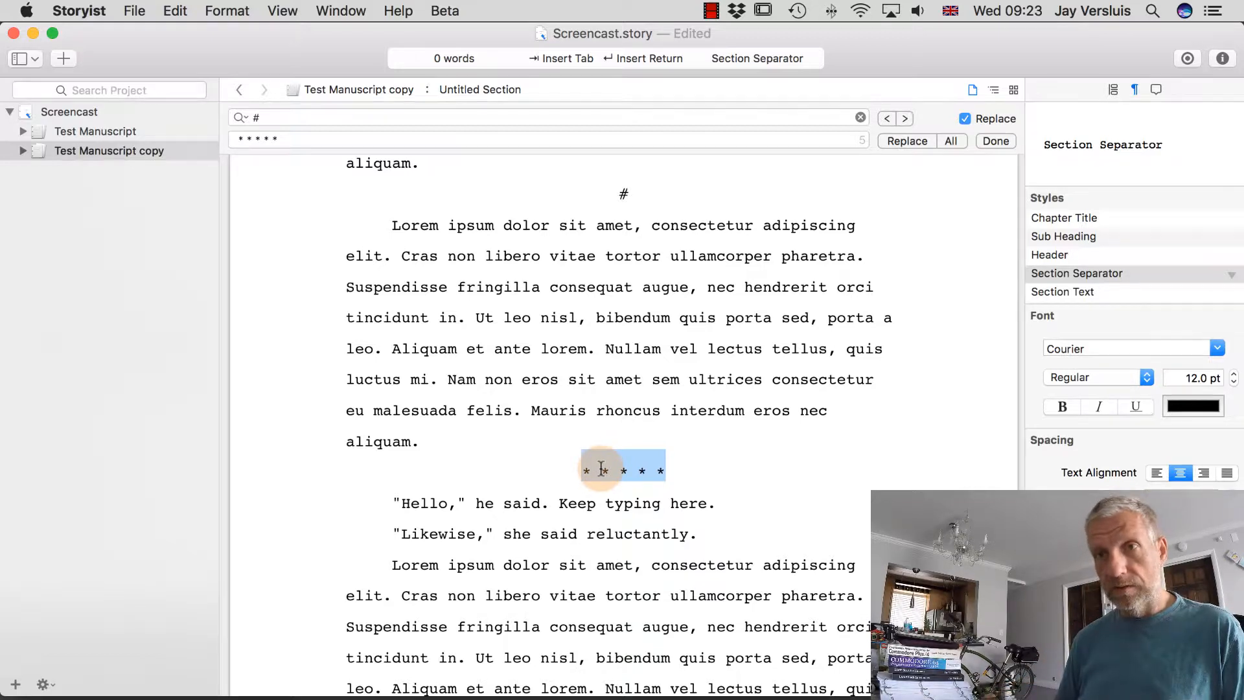
{"action": "key", "text": "BackSpace"}
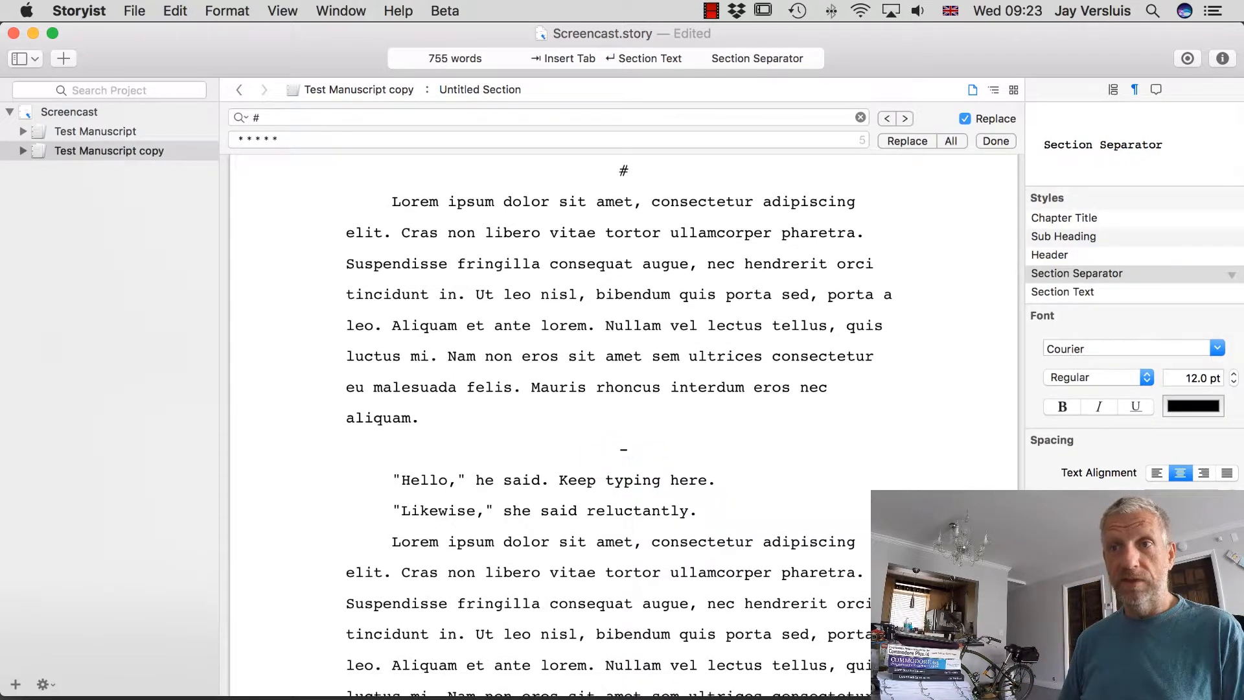
{"action": "type", "text": "-----"}
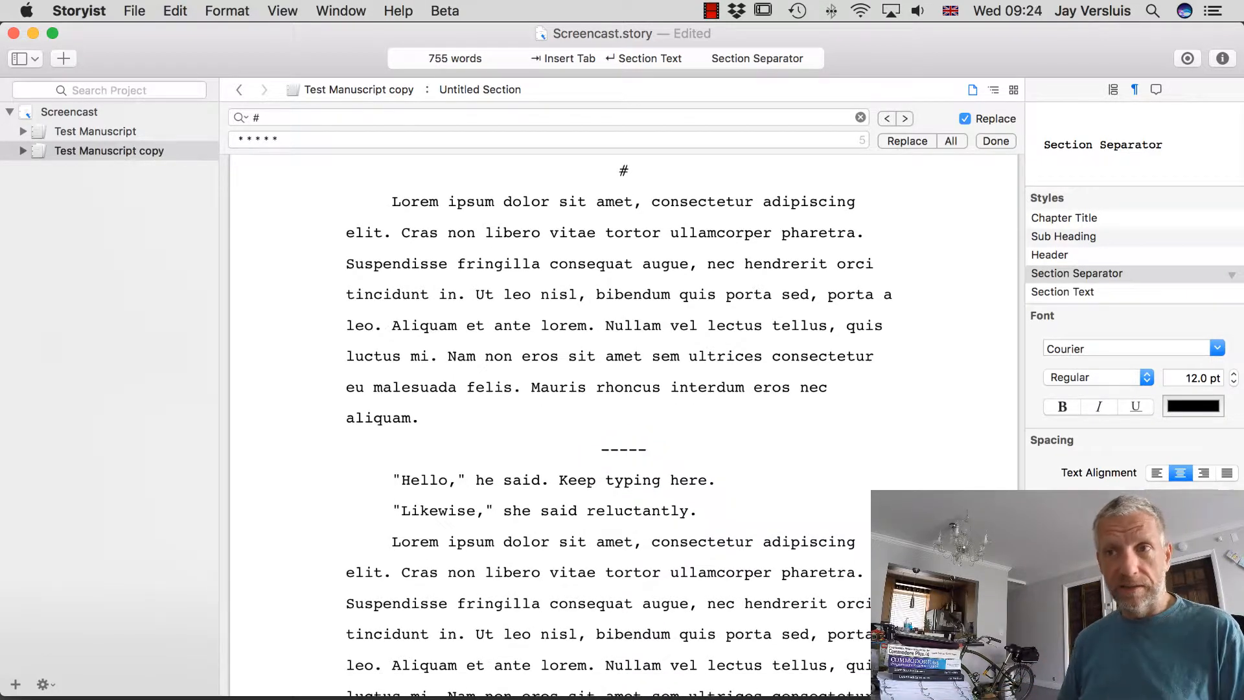